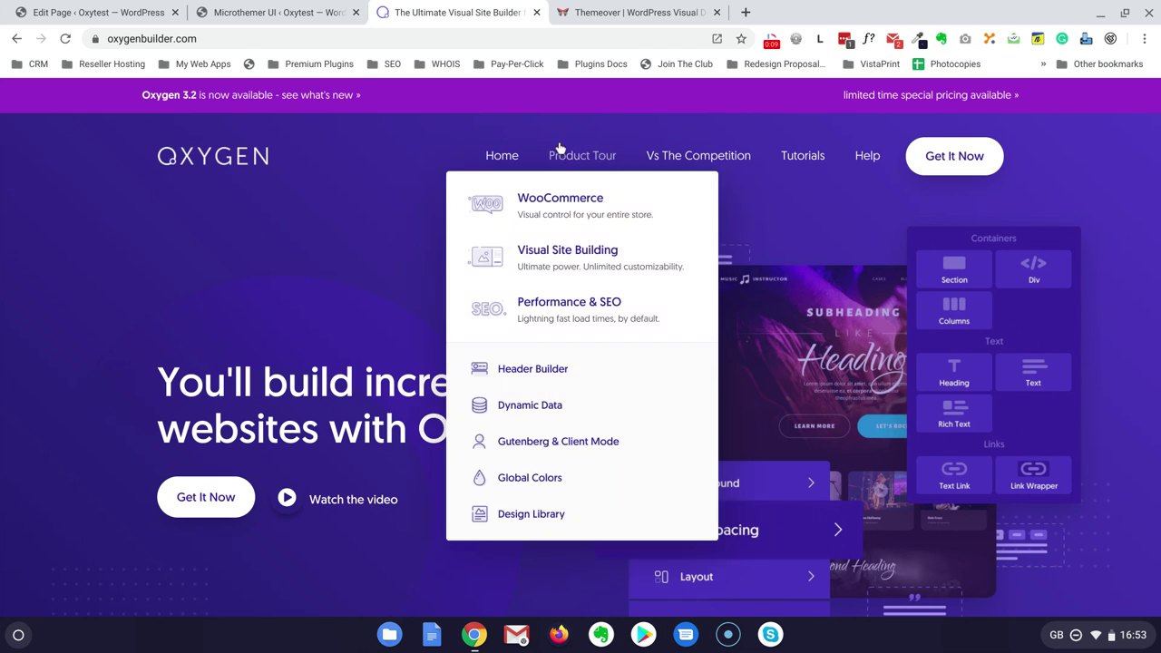
click(637, 15)
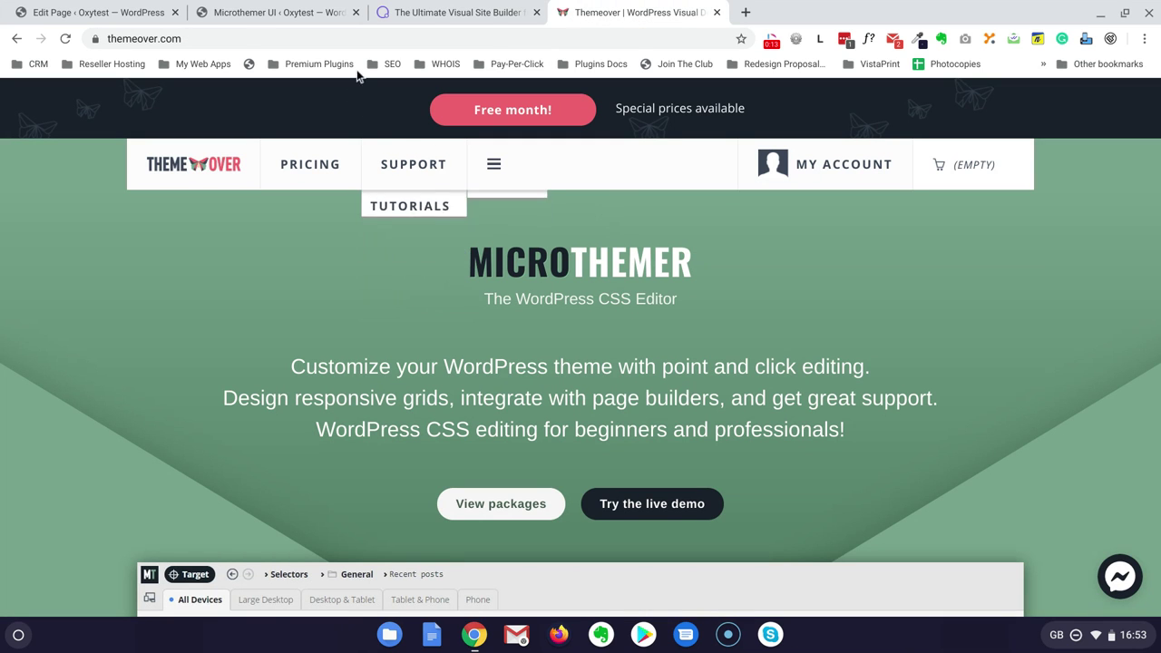
click(313, 13)
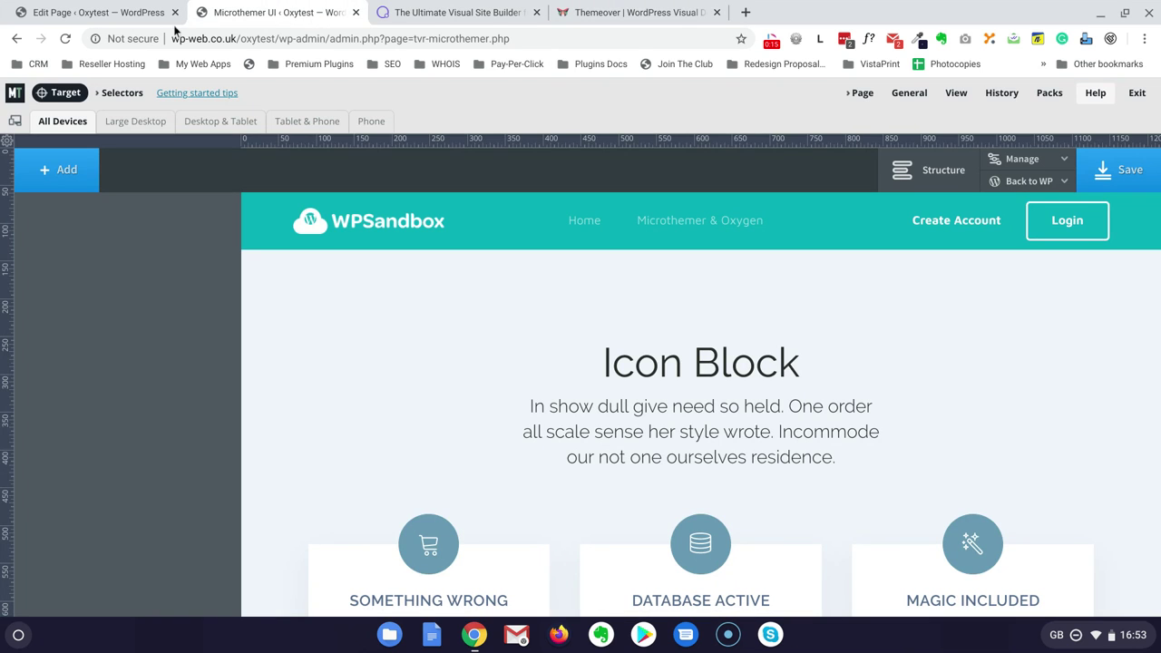
click(111, 11)
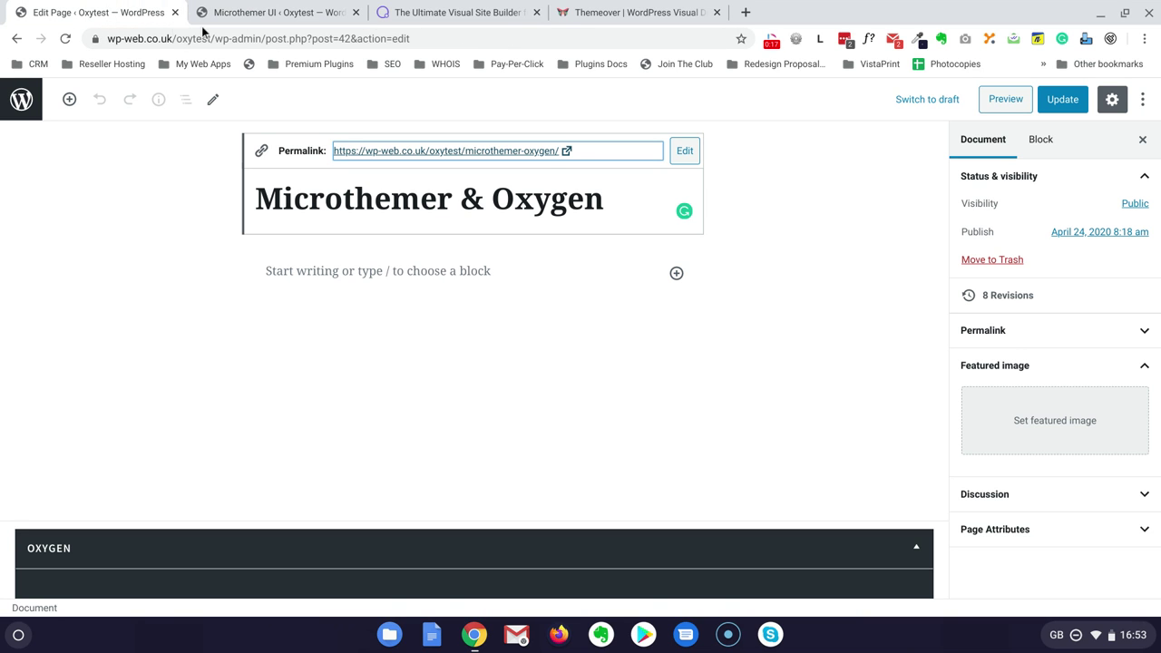
click(265, 14)
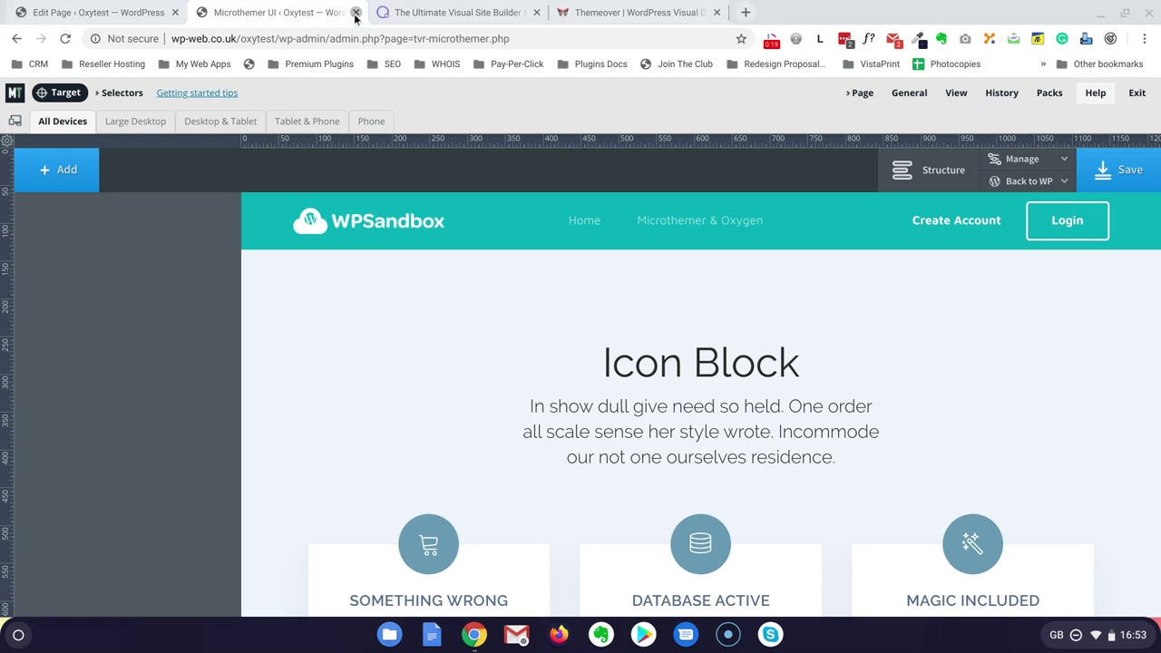
- Close the Microthemer editor tab and return to the WordPress editor for the Microthemer & Oxygen page
click(355, 12)
click(667, 128)
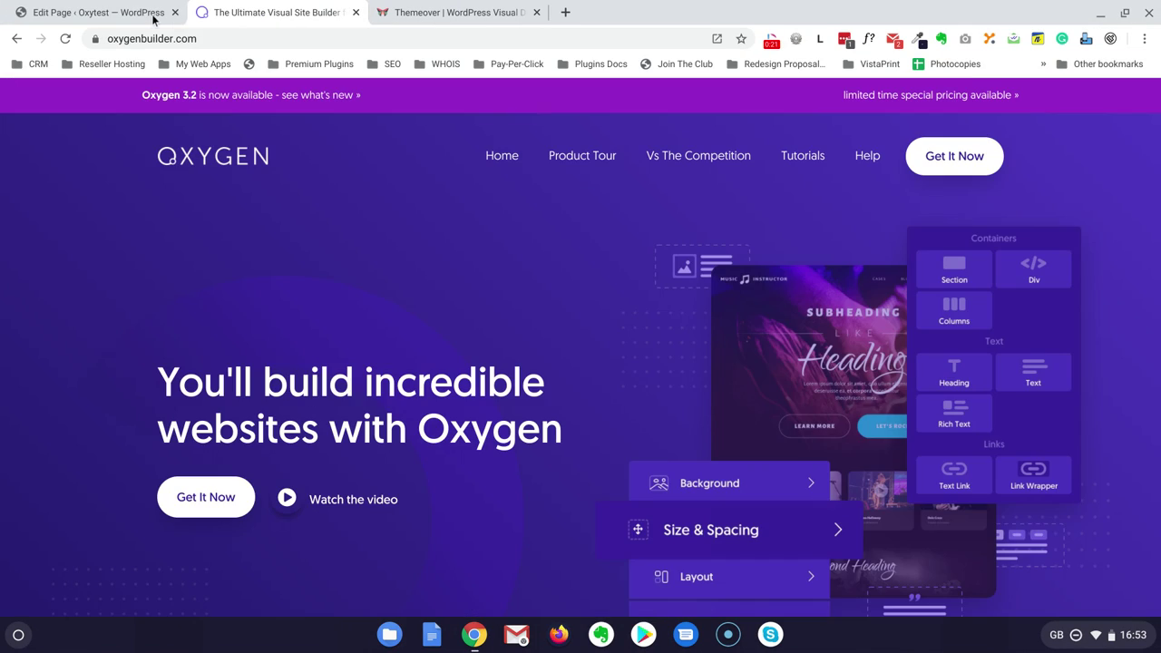
click(150, 13)
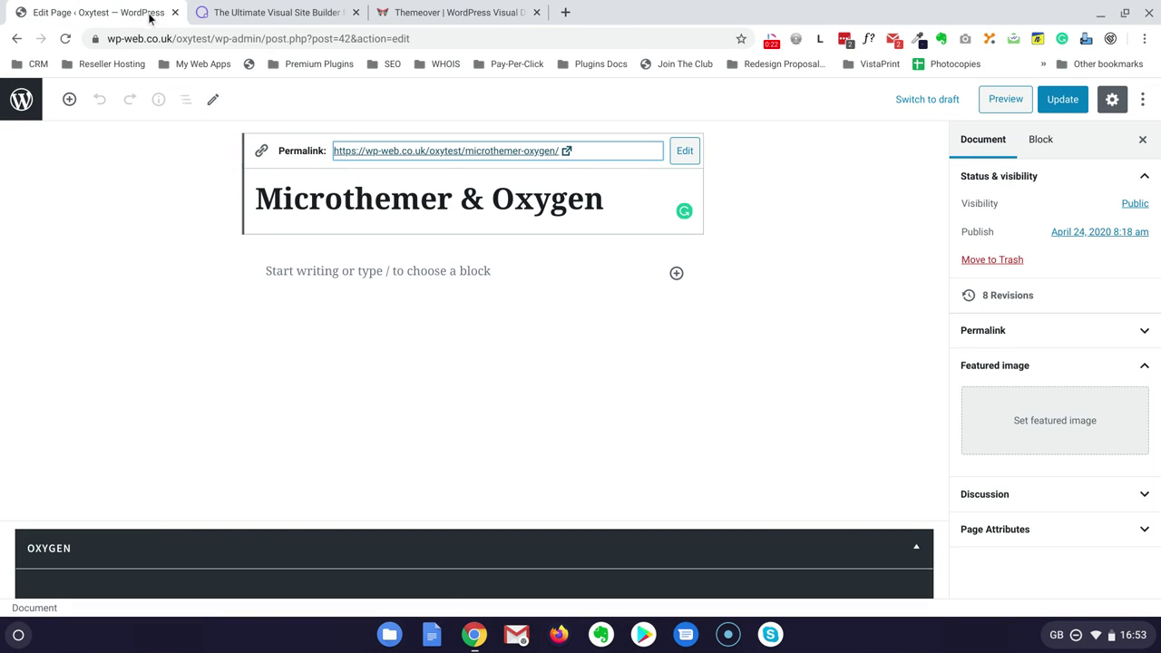
- Open the published Microthemer & Oxygen page in Microthemer and enable Oxygen editing on it
click(432, 151)
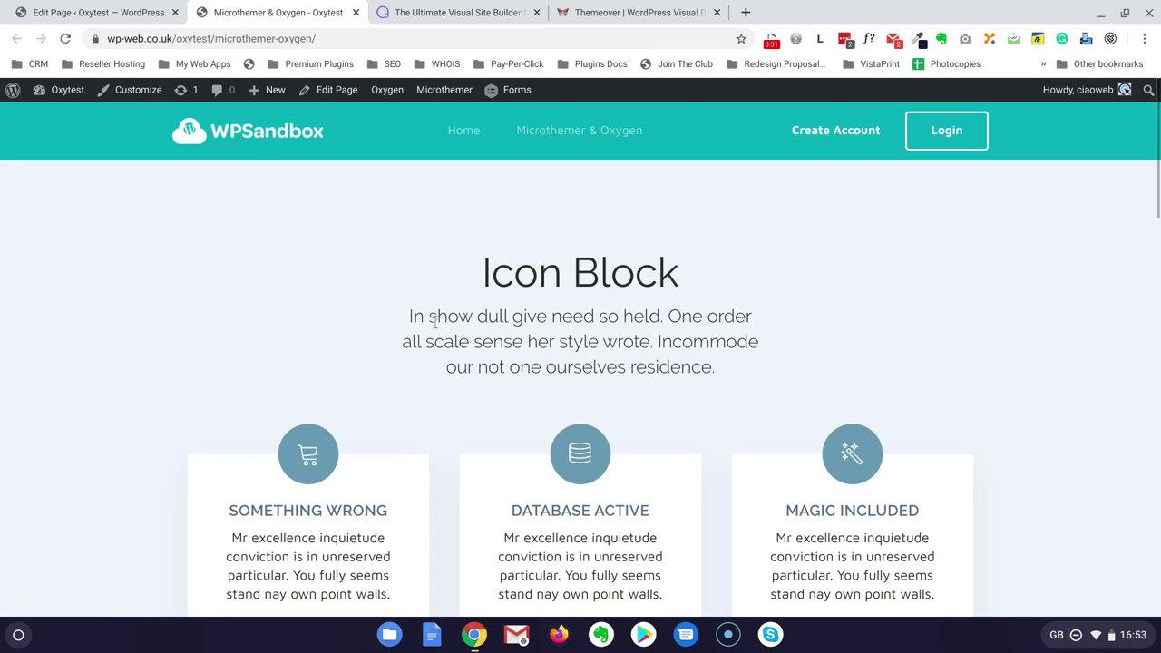
click(433, 95)
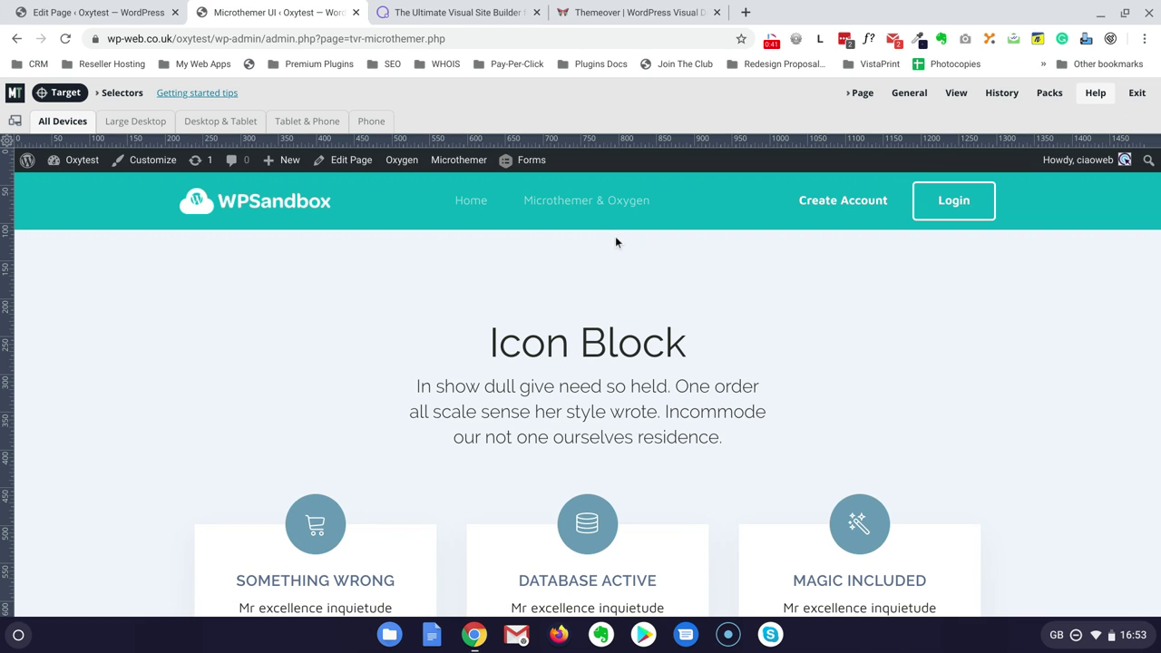
mouse_move(944, 93)
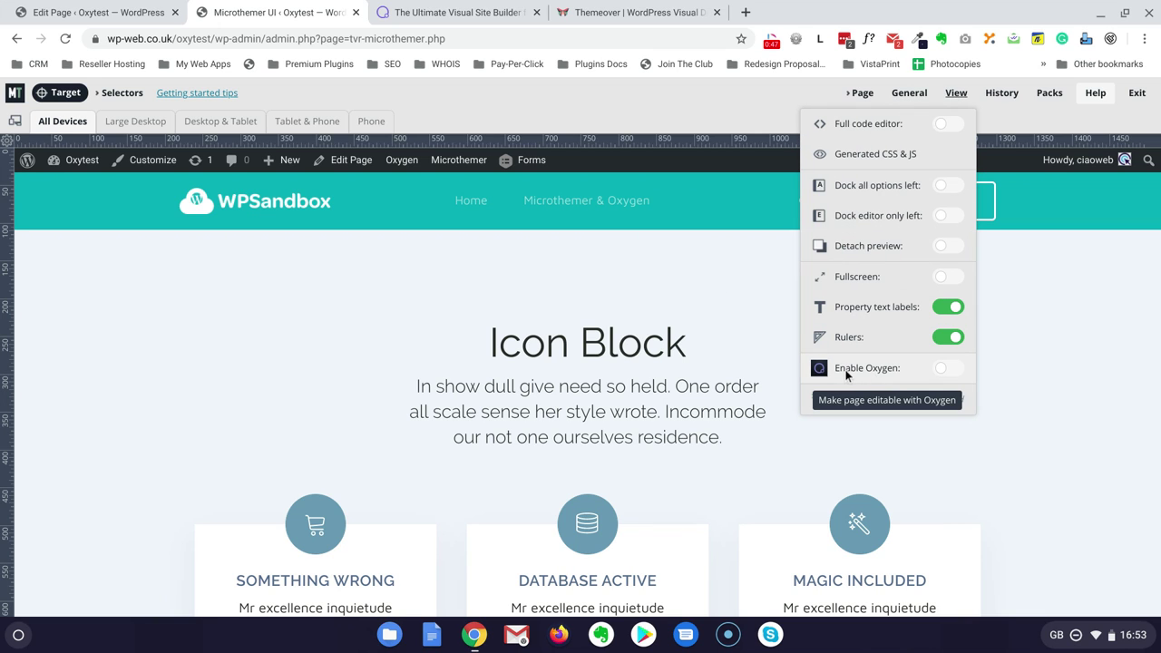
click(948, 368)
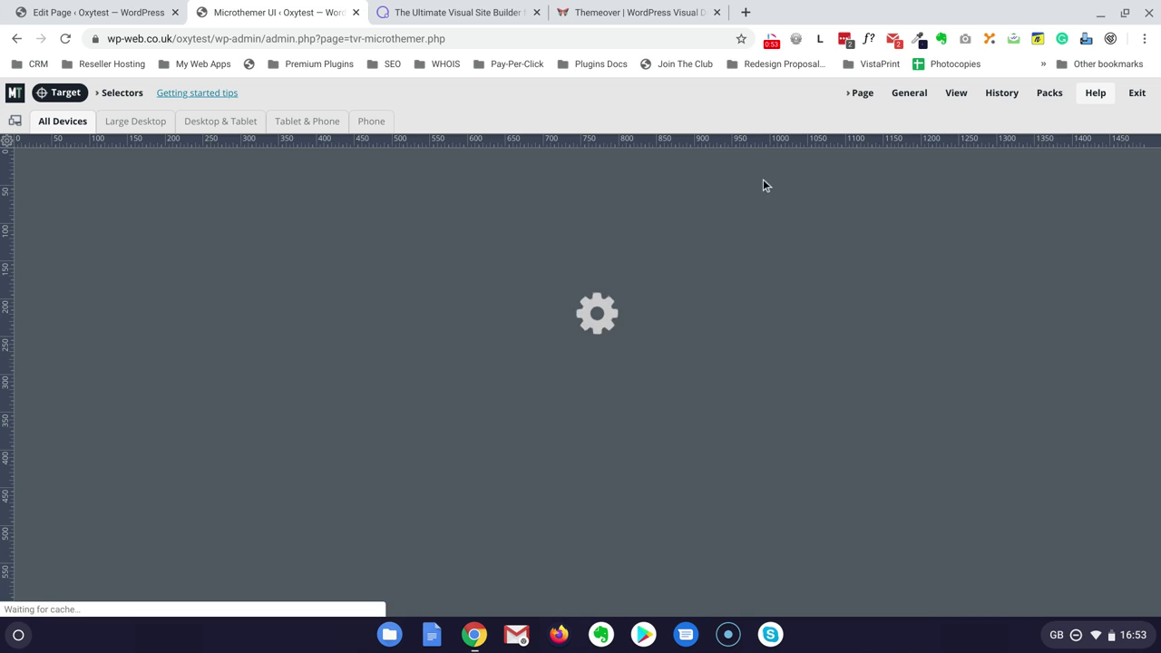
click(771, 41)
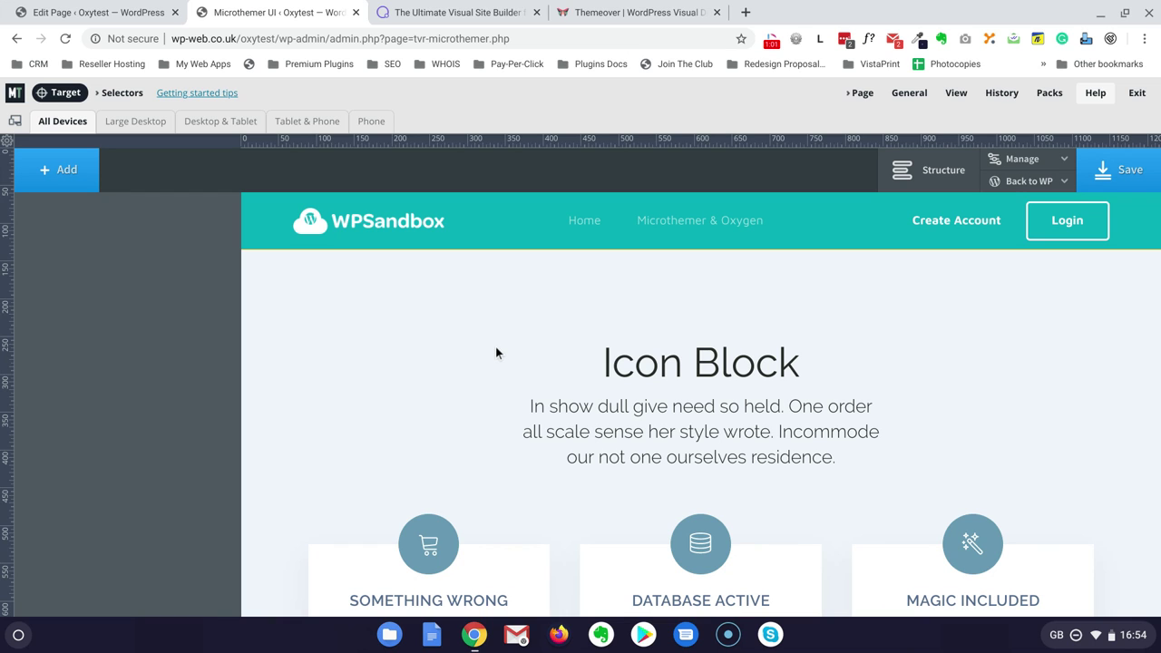
- Target the cart icon in the Icon Block and create the selector "#new_columns-5-42 .atomic-iconblock-15-icon" for all three icons
scroll(517, 343, down, 1)
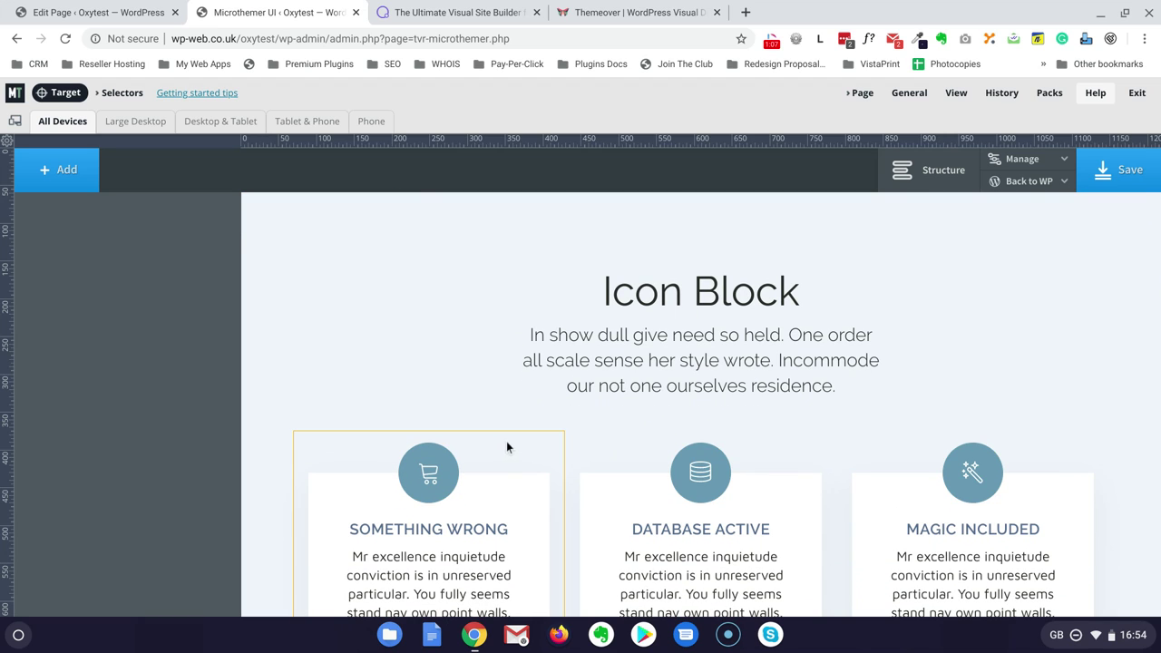
click(73, 94)
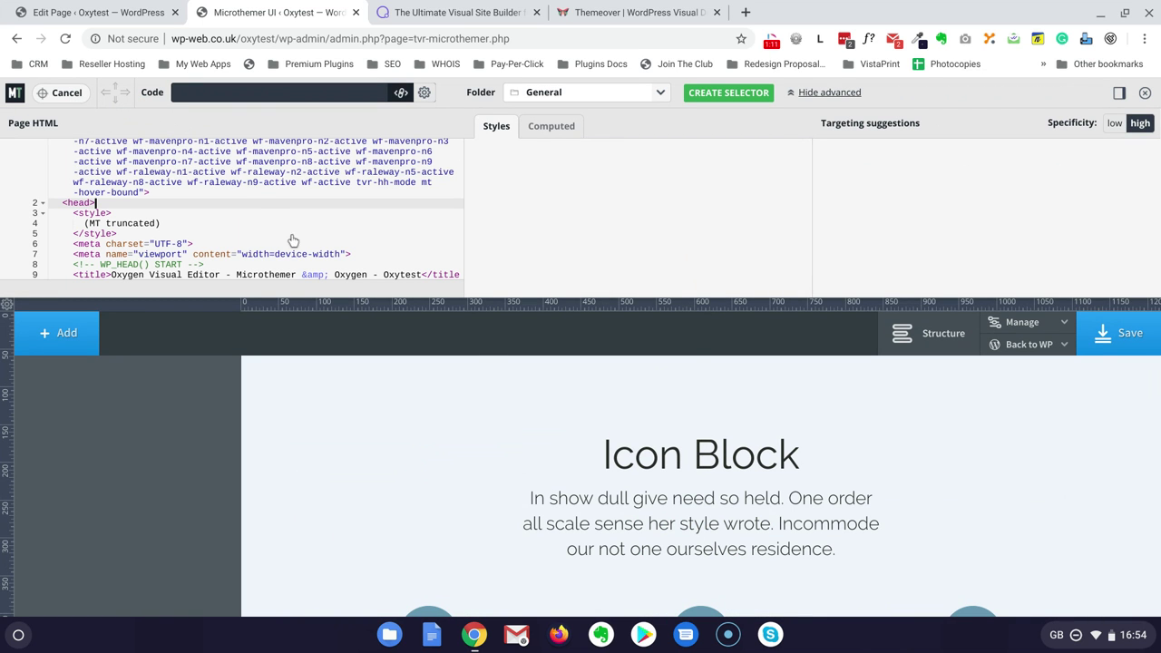
scroll(376, 390, down, 5)
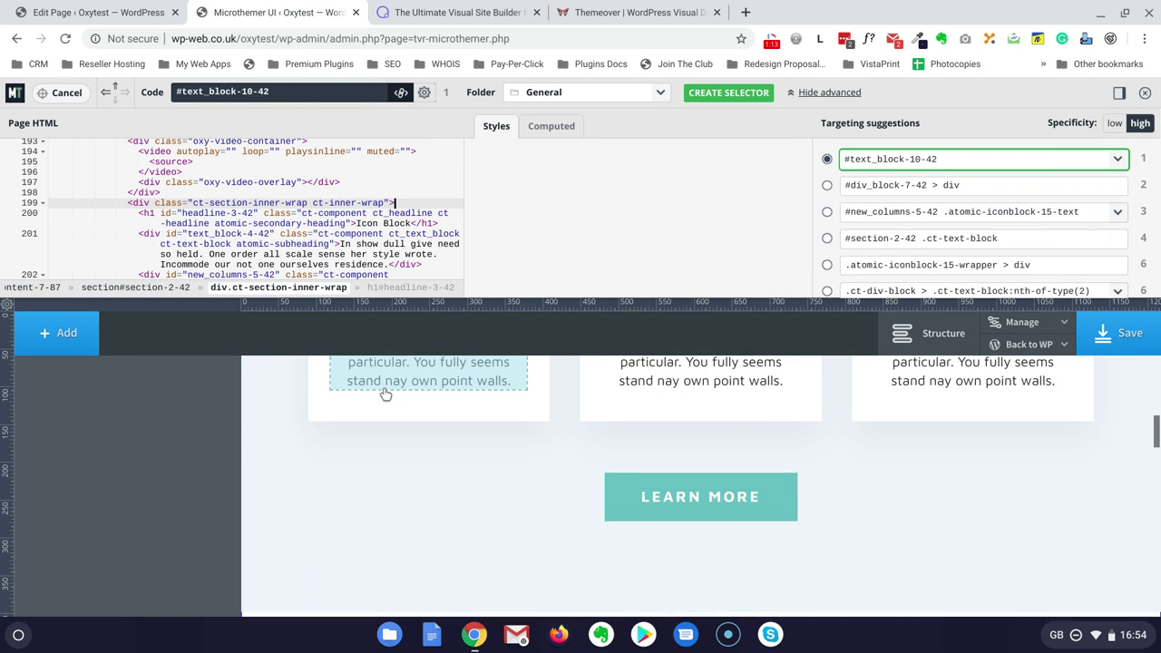
scroll(386, 399, up, 3)
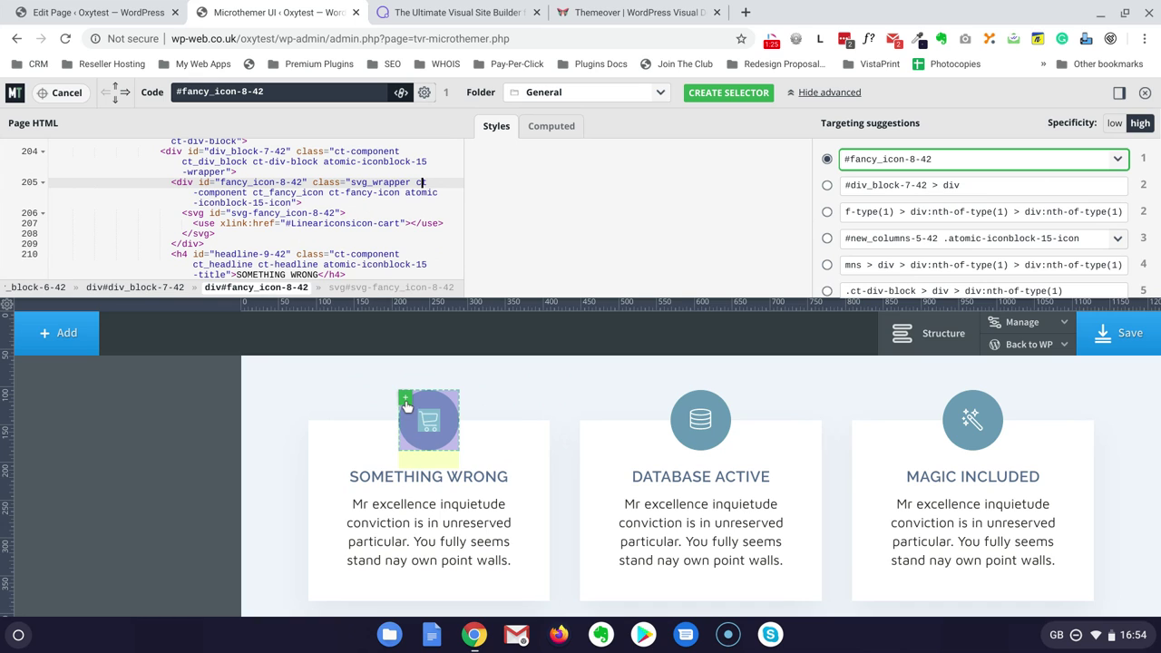
click(407, 404)
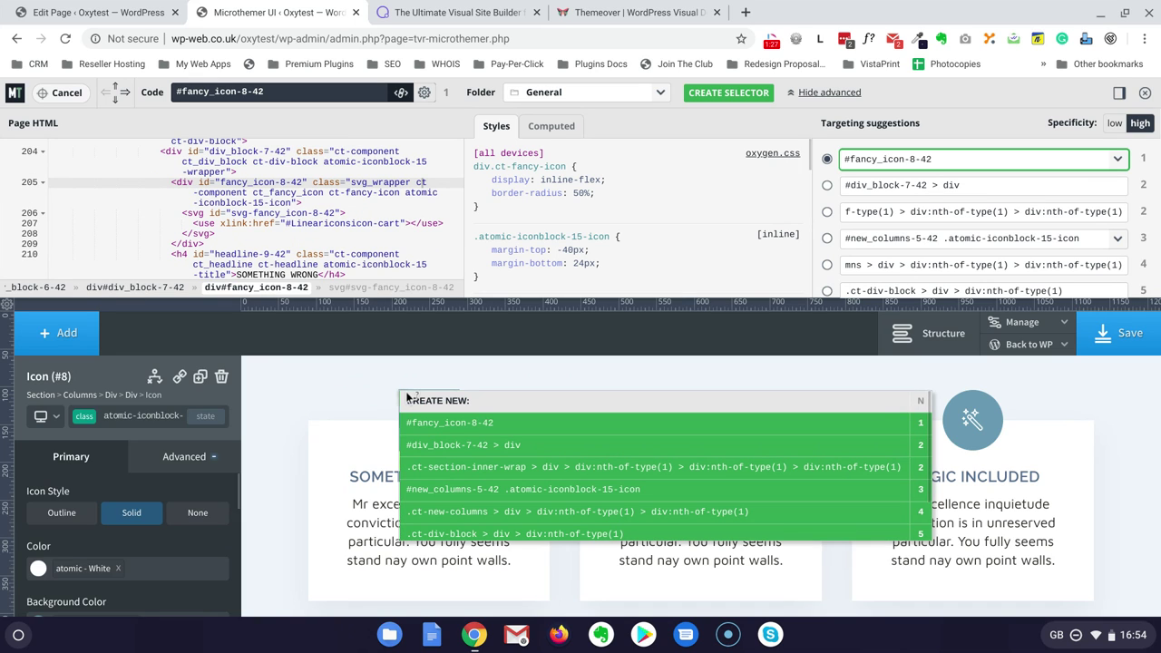
click(436, 490)
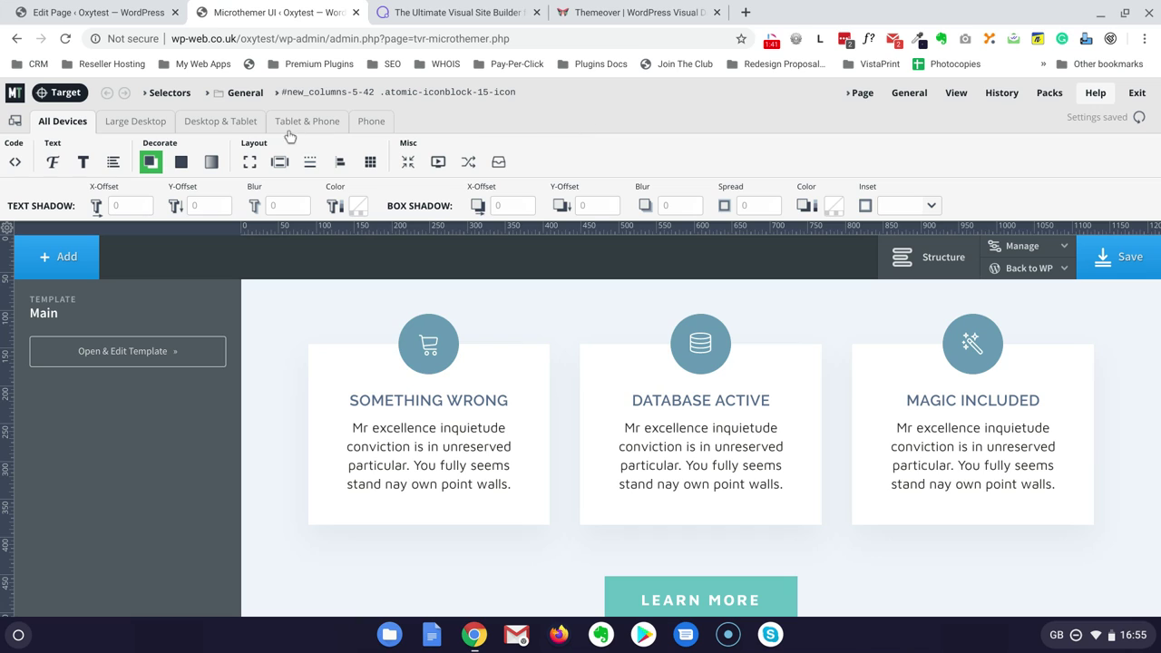
- Set the background color of the three icon circles to magenta #a2387f
click(184, 163)
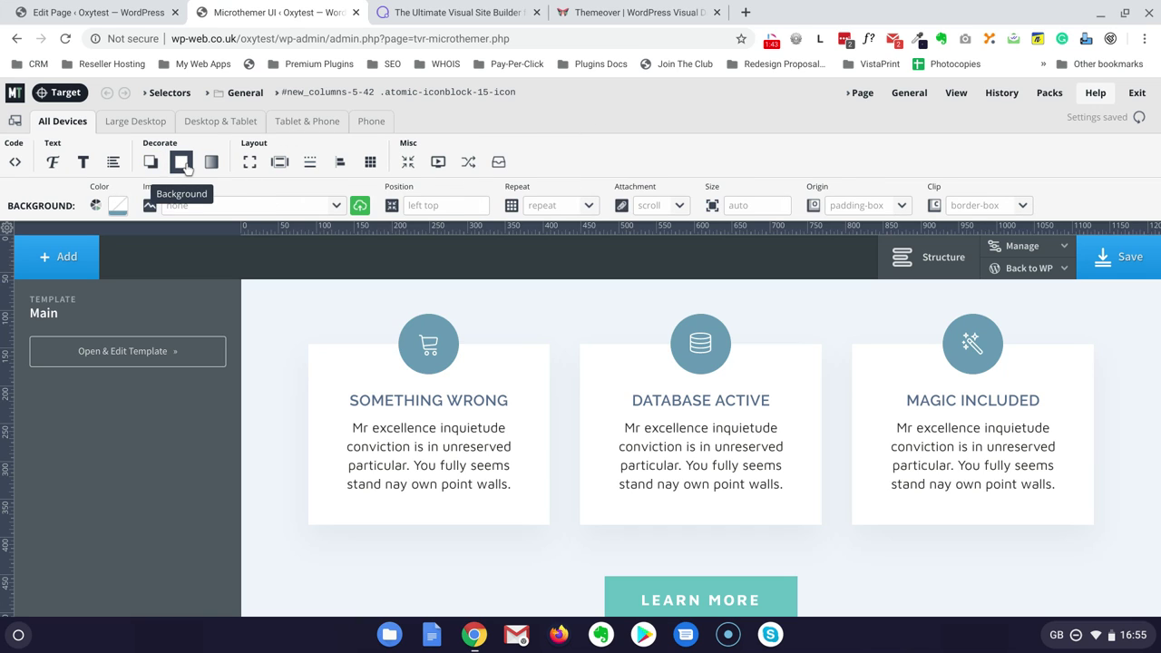
click(118, 206)
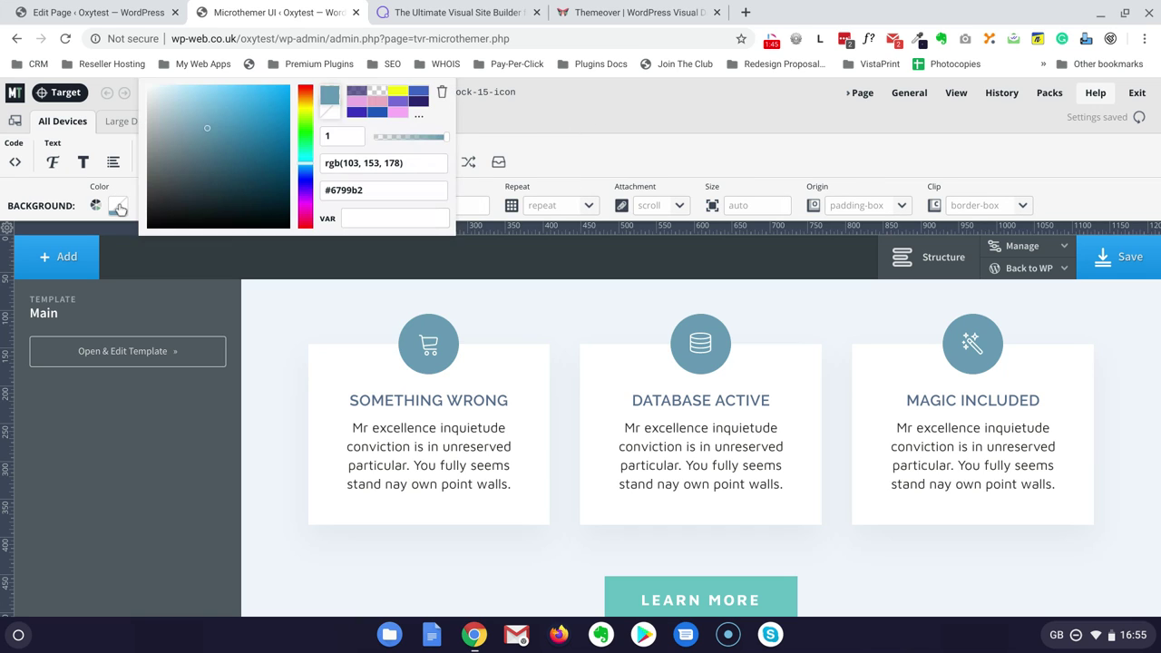
drag(210, 158, 241, 140)
click(304, 212)
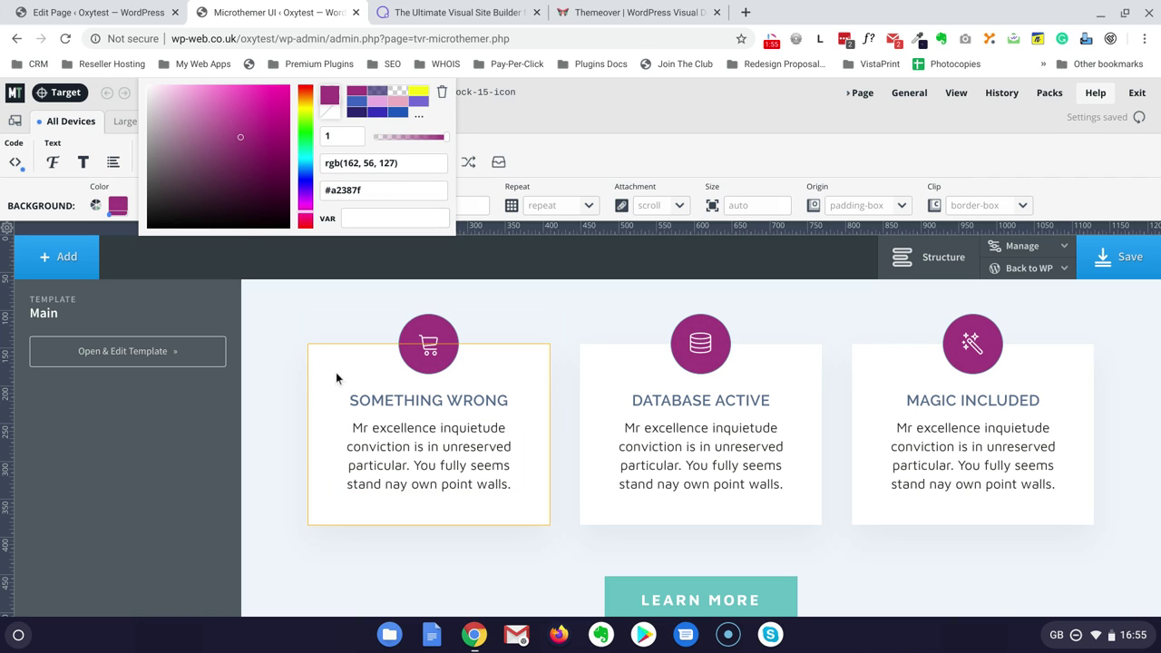
click(594, 133)
- Target the first icon card and create the selector "#new_columns-5-42 .atomic-iconblock-15-wrapper" for all three cards
click(66, 93)
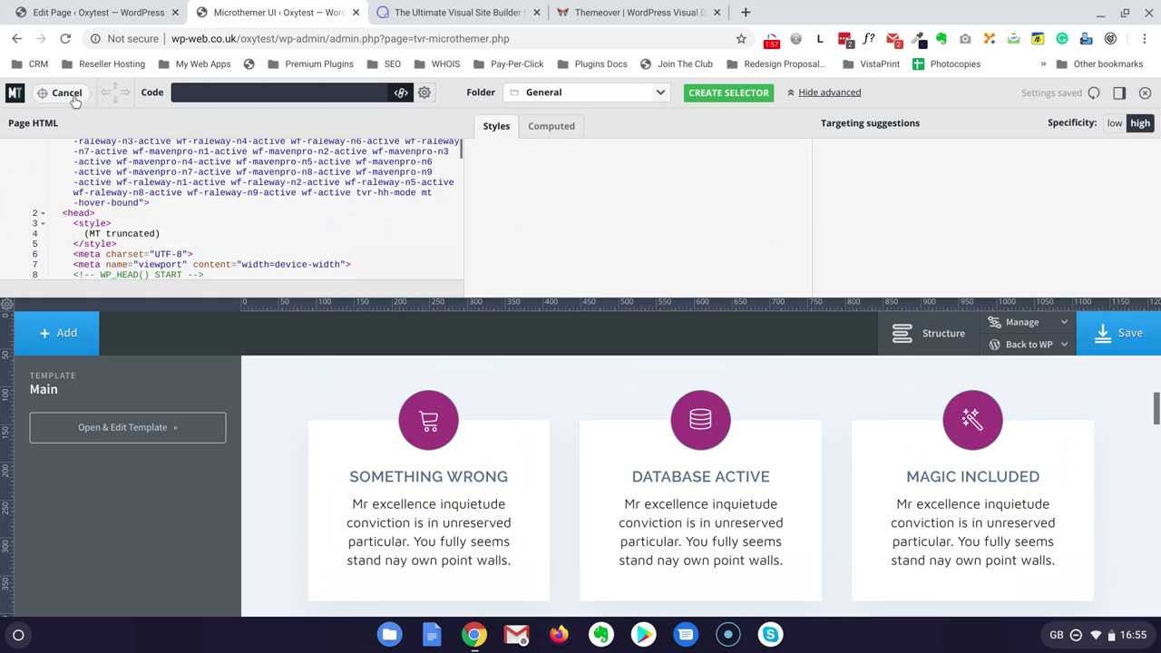
click(333, 442)
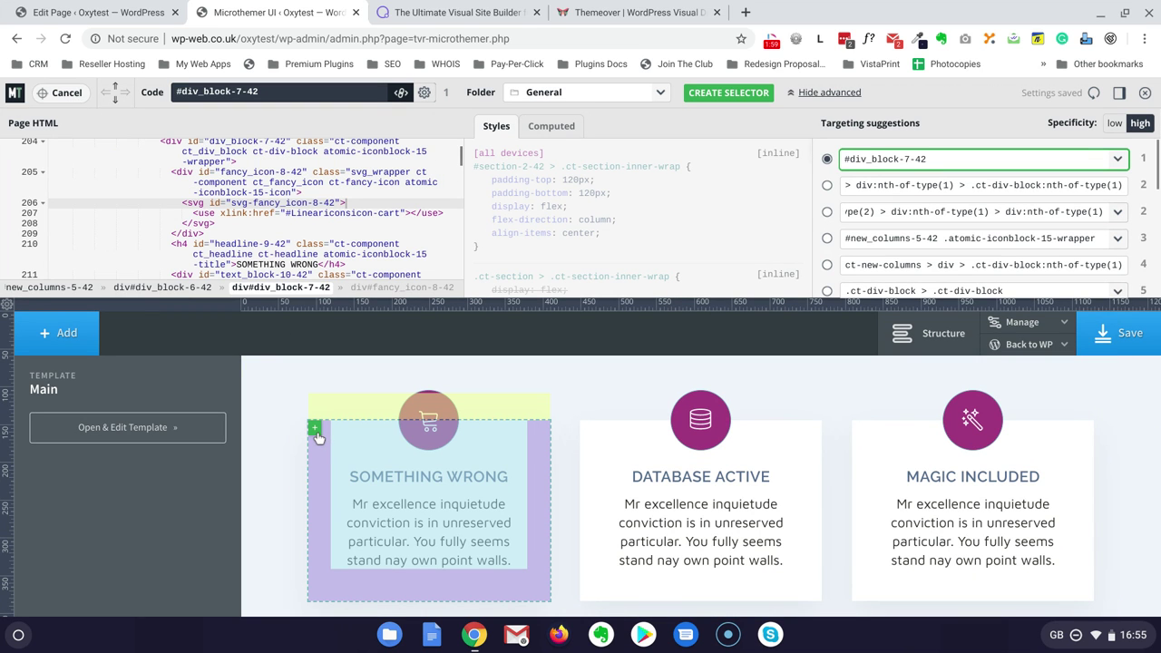
click(314, 429)
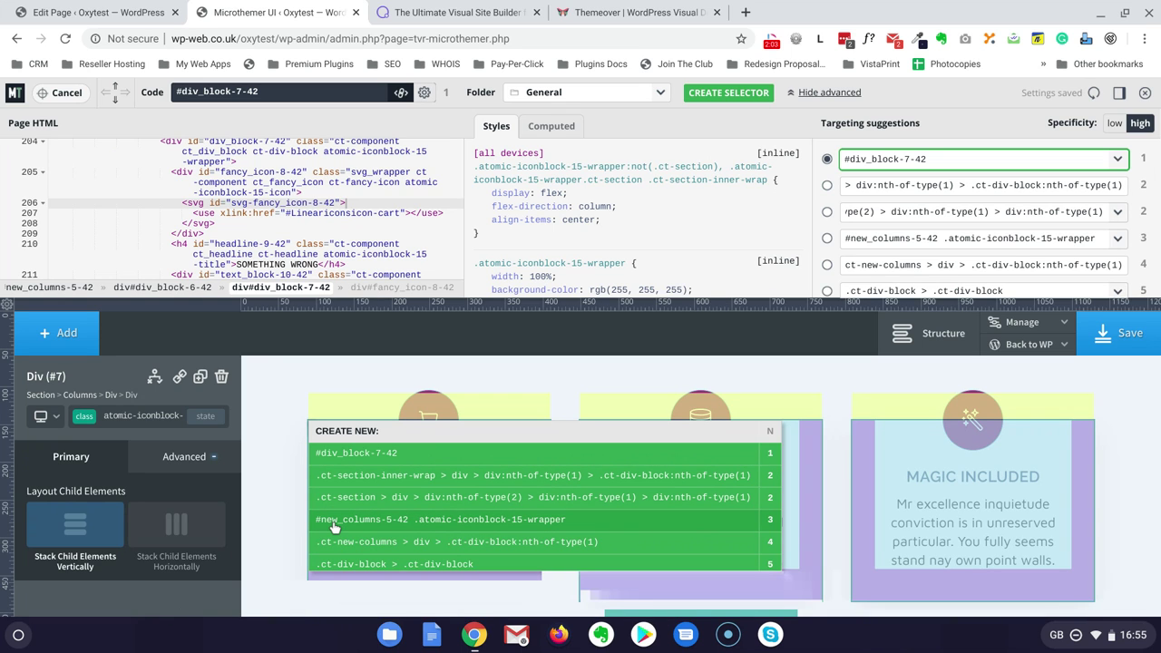
click(332, 519)
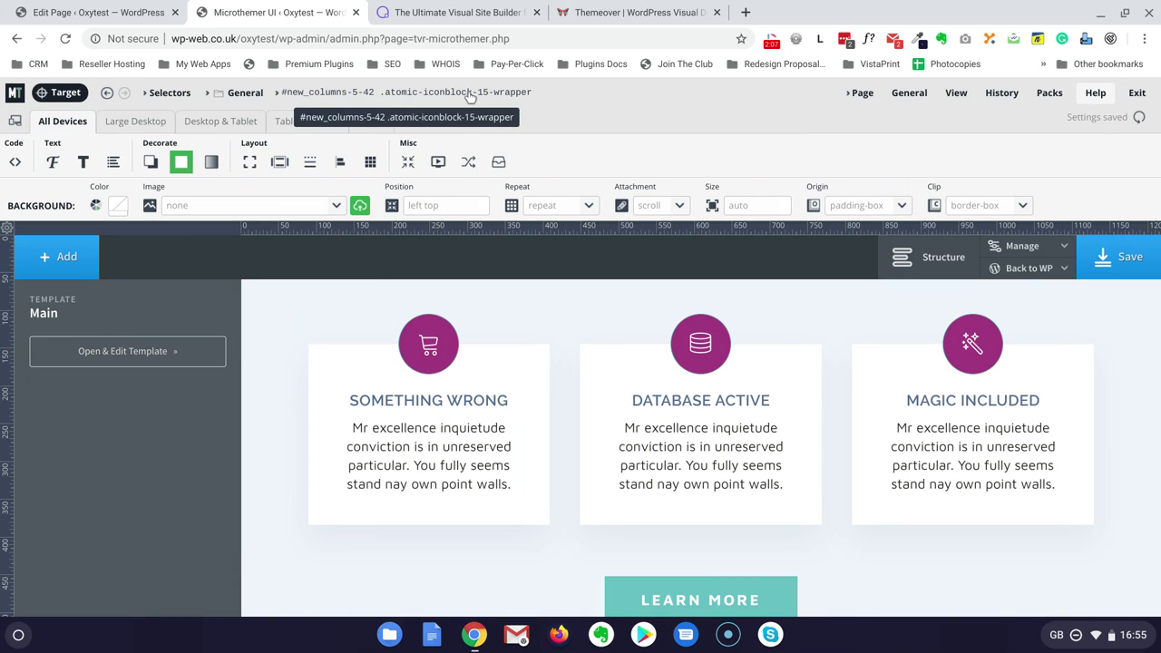
- Set the background color of the three icon cards to lime yellow #d9fe23
click(209, 165)
click(182, 165)
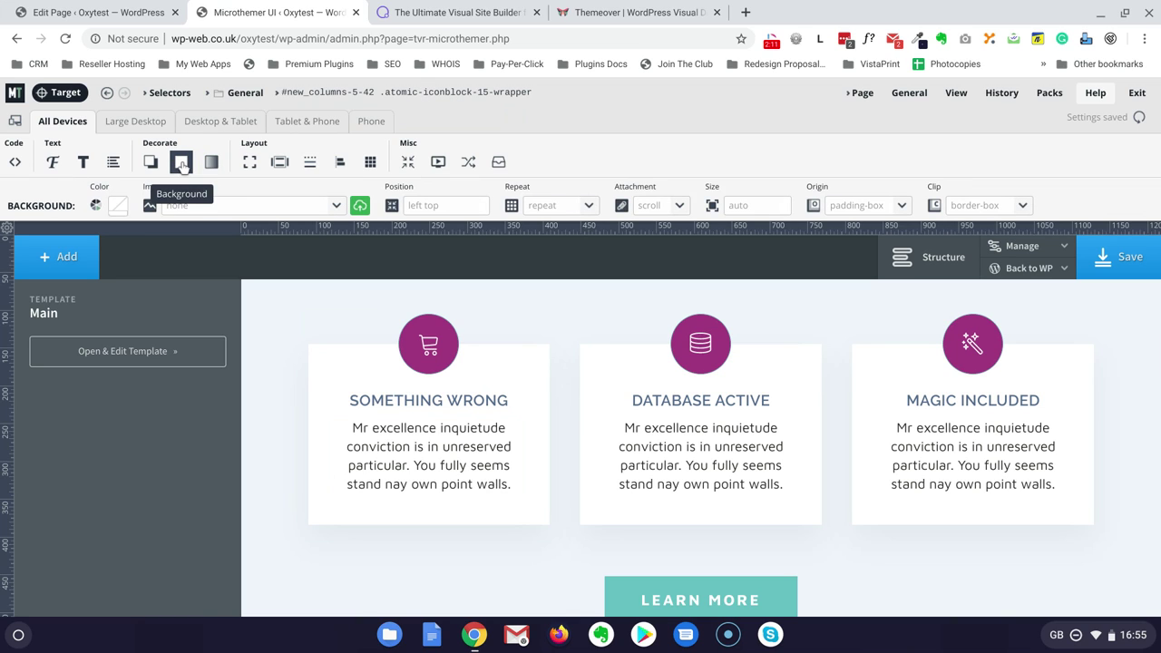
click(121, 209)
drag(183, 217, 273, 93)
click(307, 111)
click(243, 165)
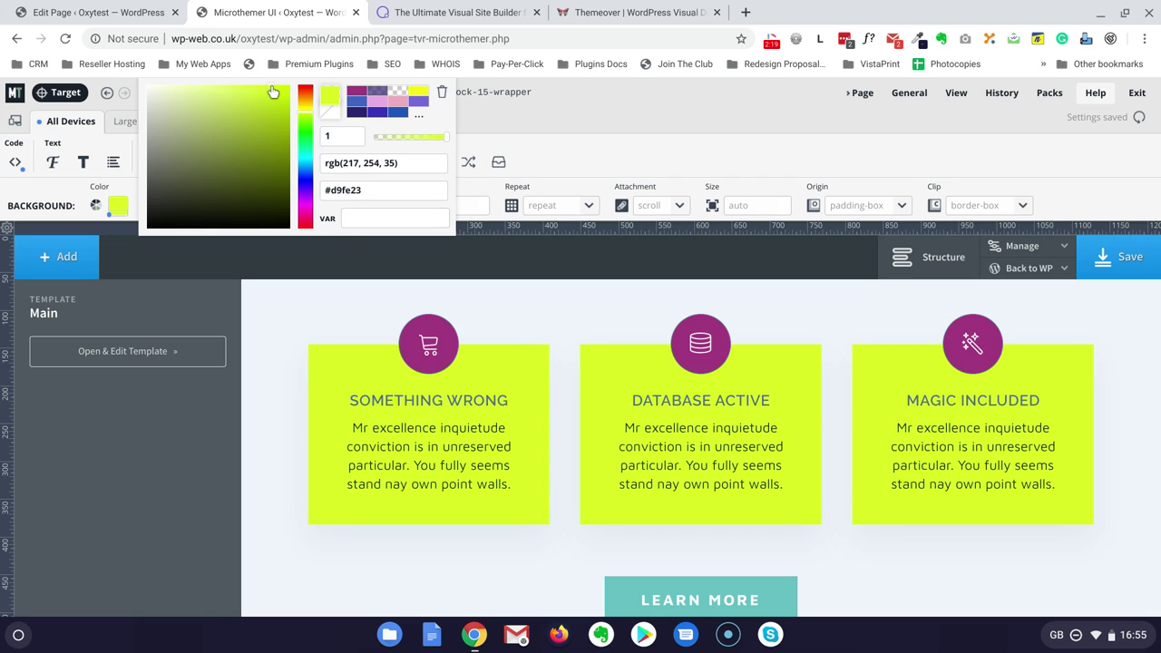
click(560, 125)
- Target the LEARN MORE button below the cards and create the selector "#link_text-21-42" for it
scroll(332, 406, down, 5)
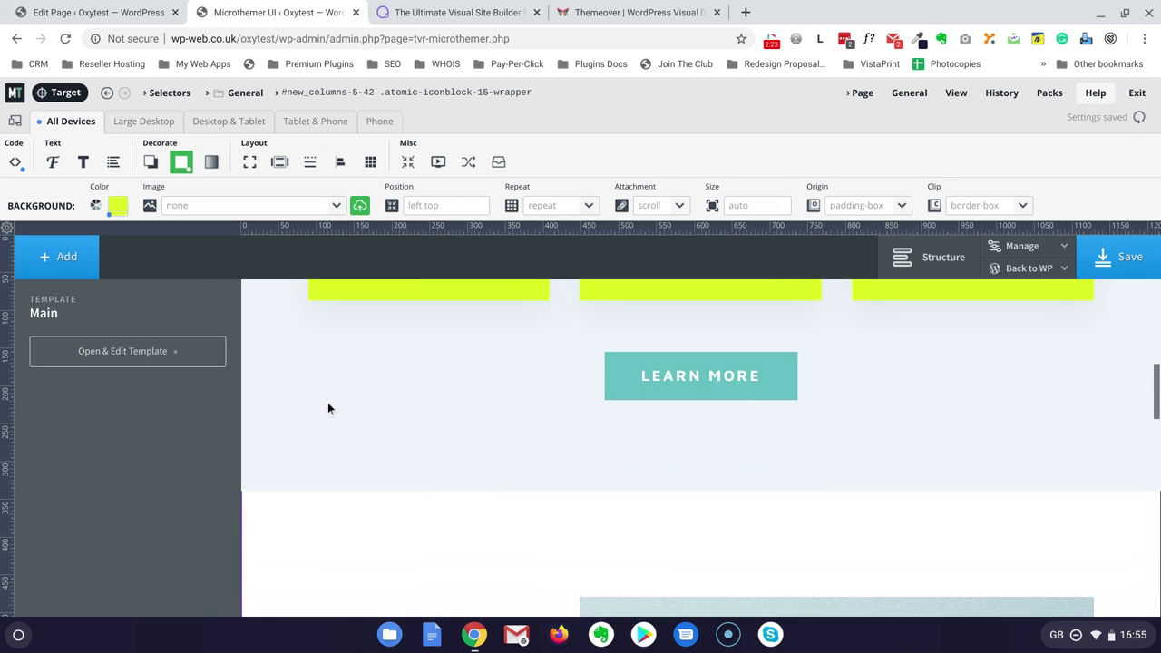
click(60, 93)
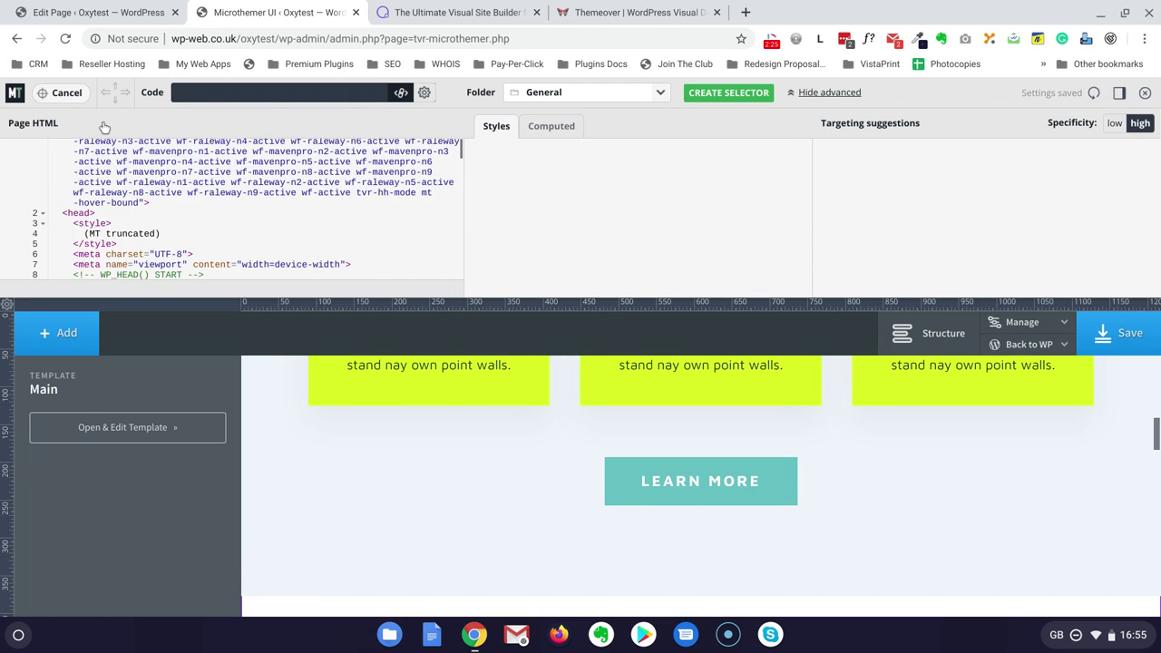
click(605, 473)
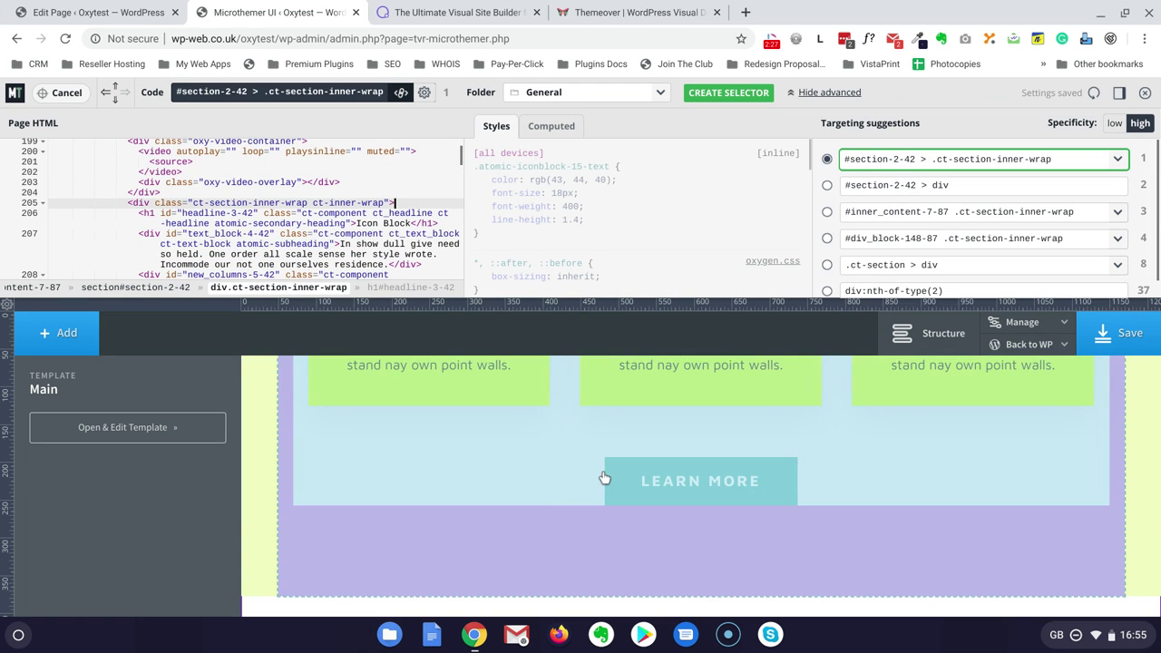
click(609, 469)
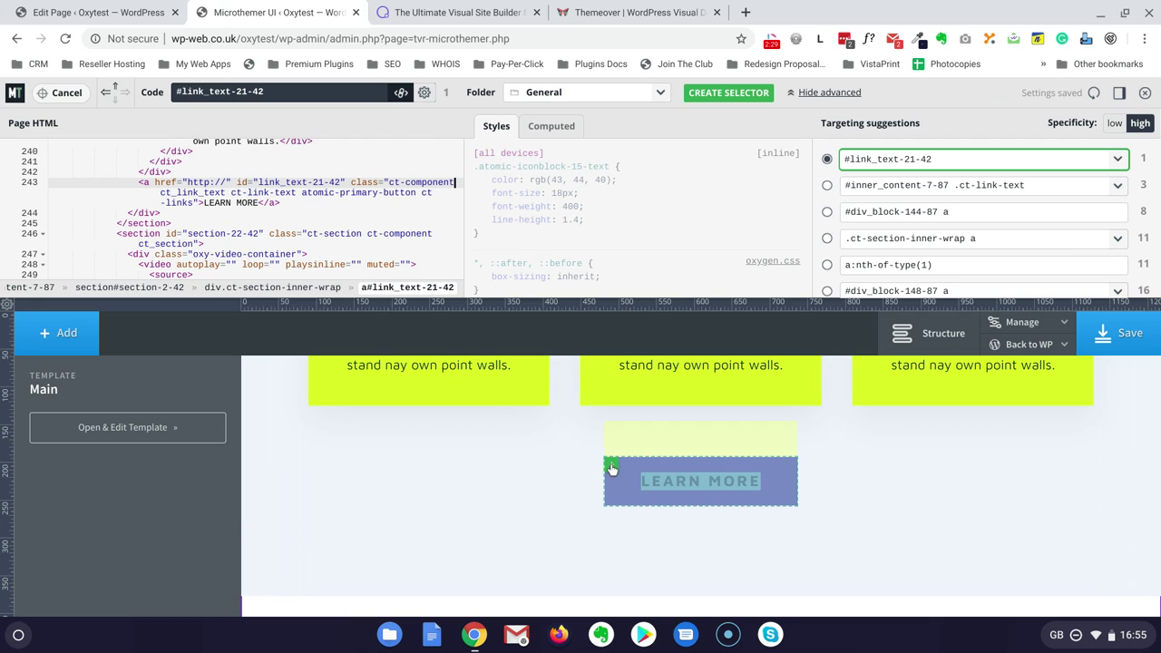
click(611, 462)
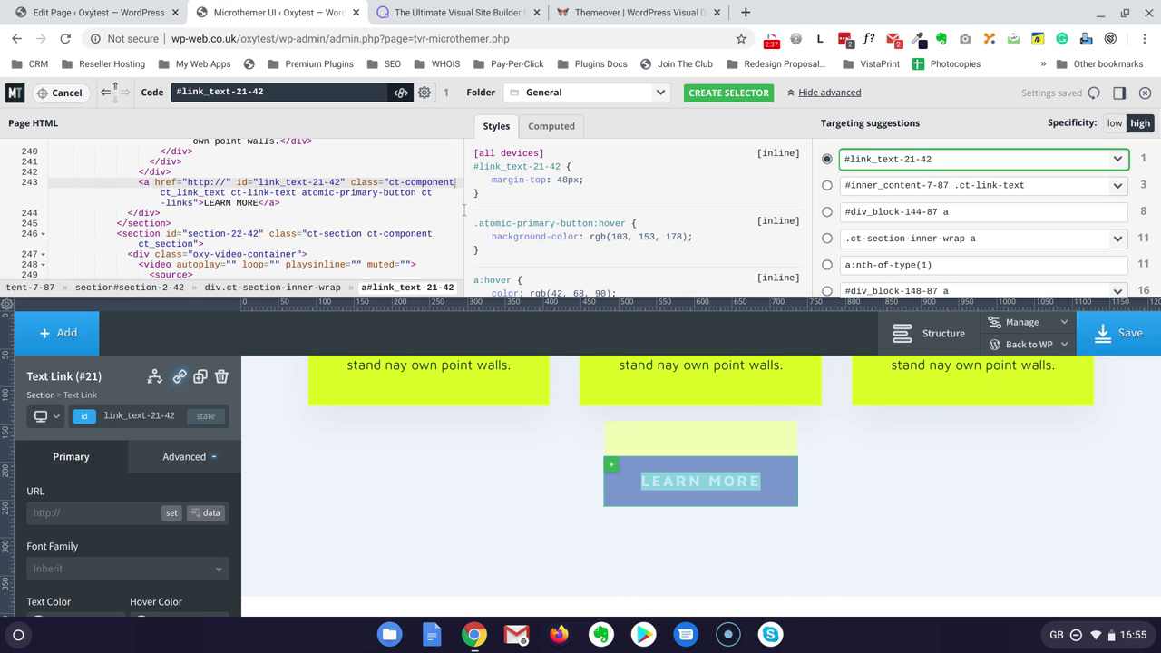
click(727, 92)
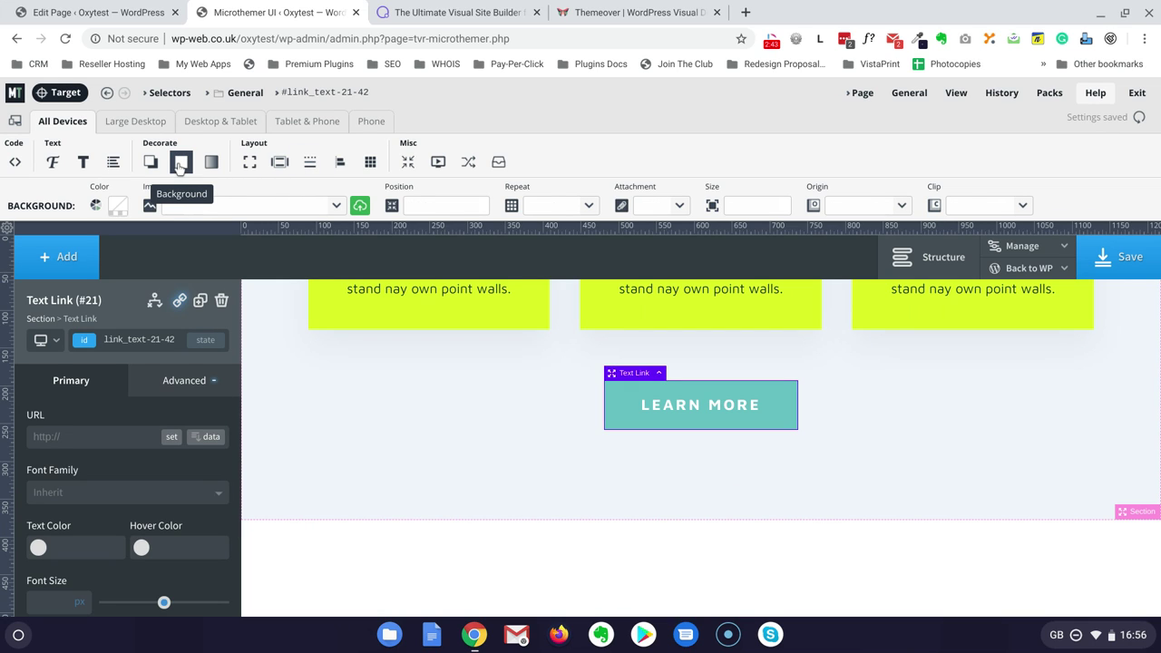
- Set the LEARN MORE button's background color to the saved purple swatch rgb(118, 106, 215)
click(179, 165)
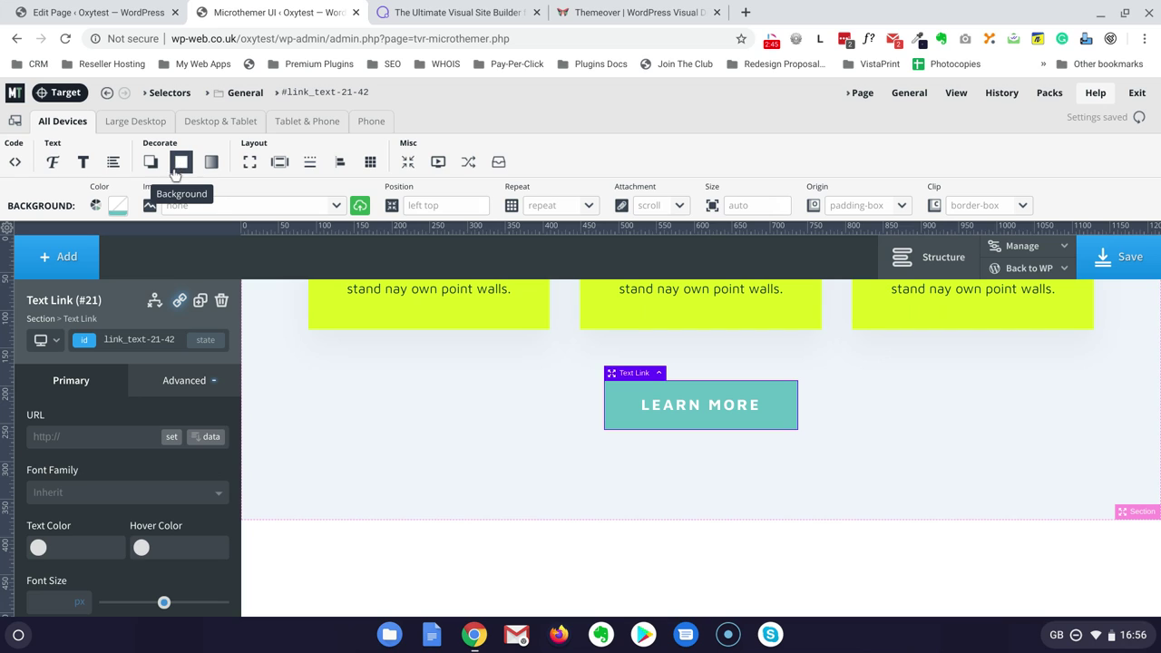
click(118, 207)
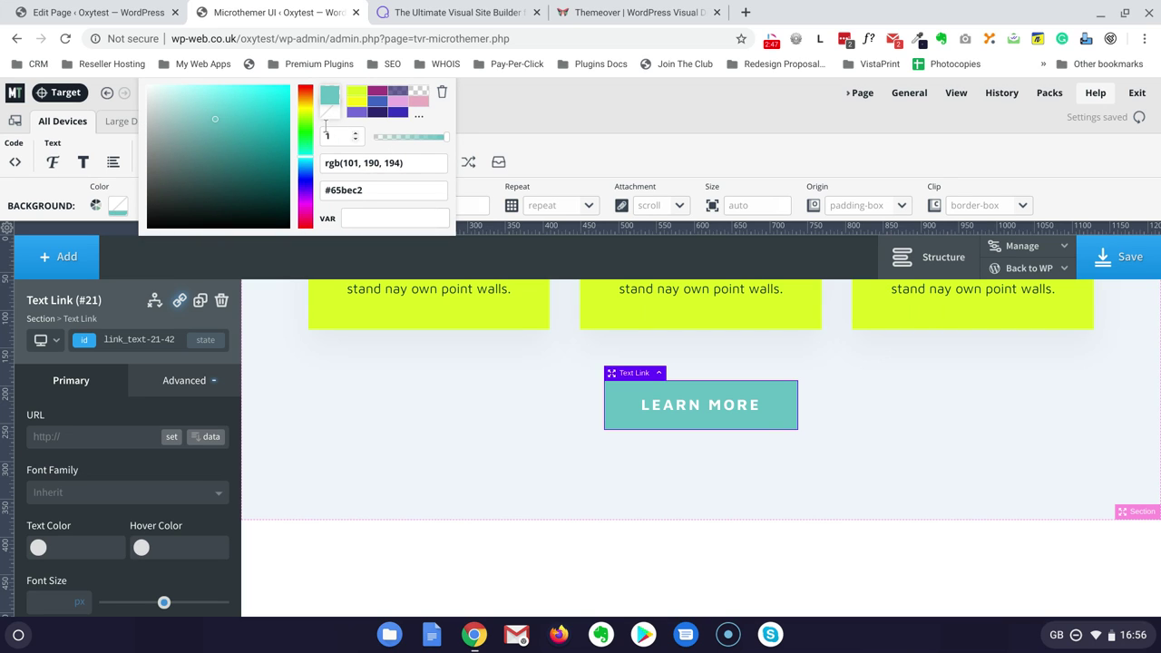
click(356, 113)
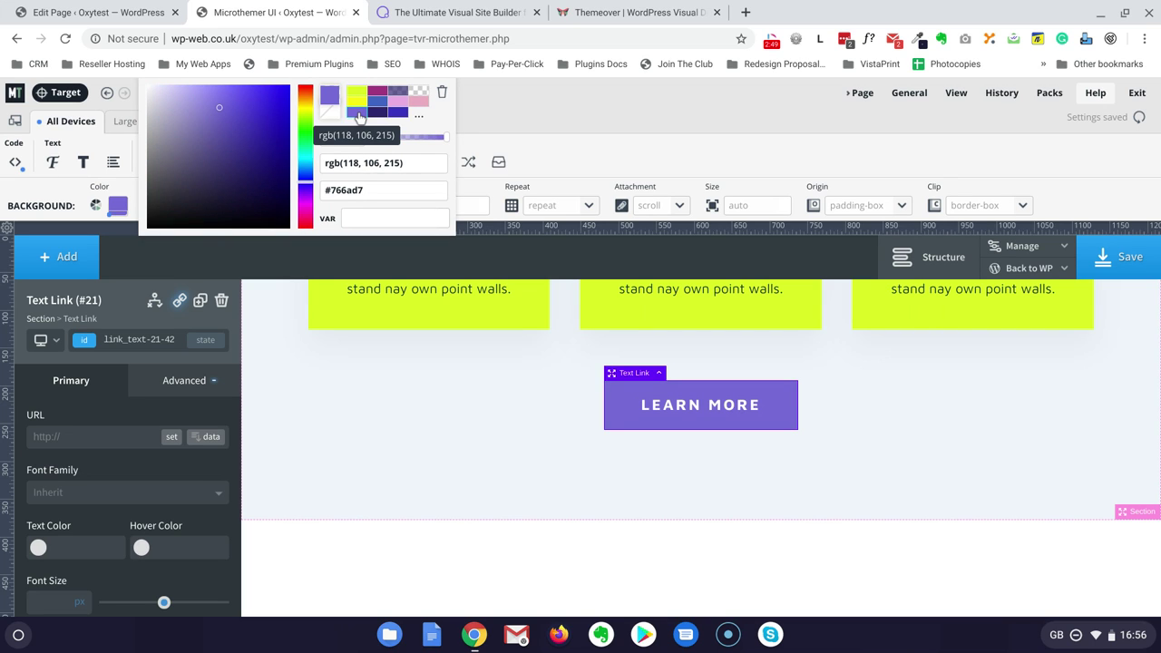
- Review the restyled icon cards and LEARN MORE button, down to the Portfolio Showcase section
click(331, 379)
scroll(363, 390, up, 3)
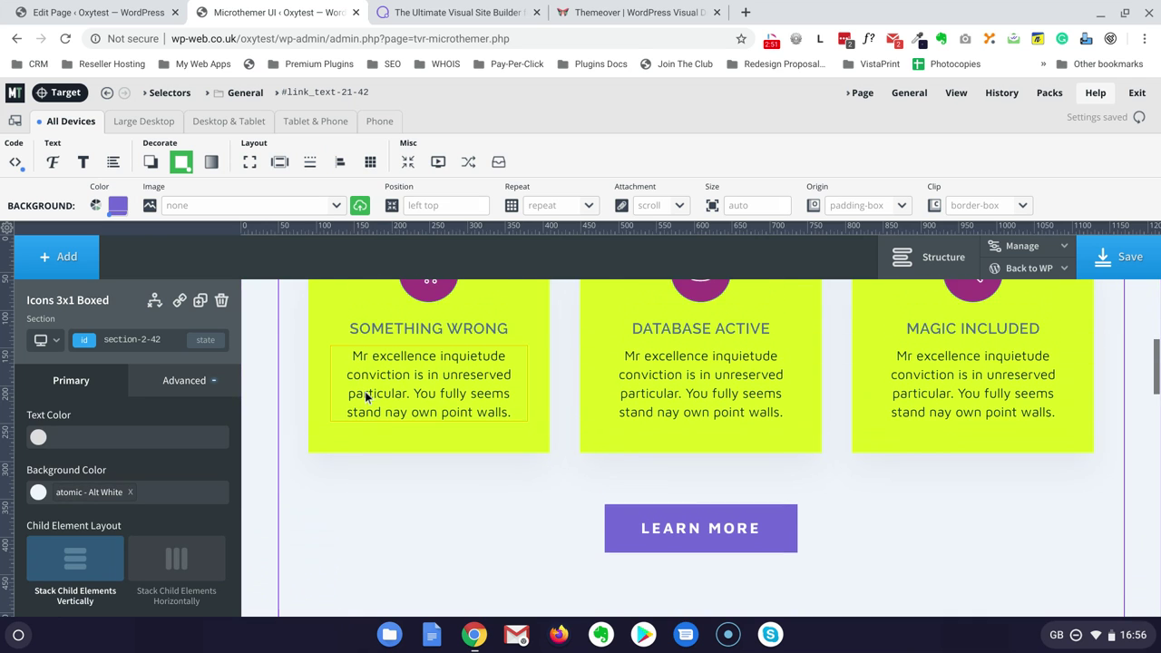
scroll(364, 391, down, 1)
scroll(369, 393, up, 5)
scroll(386, 395, down, 6)
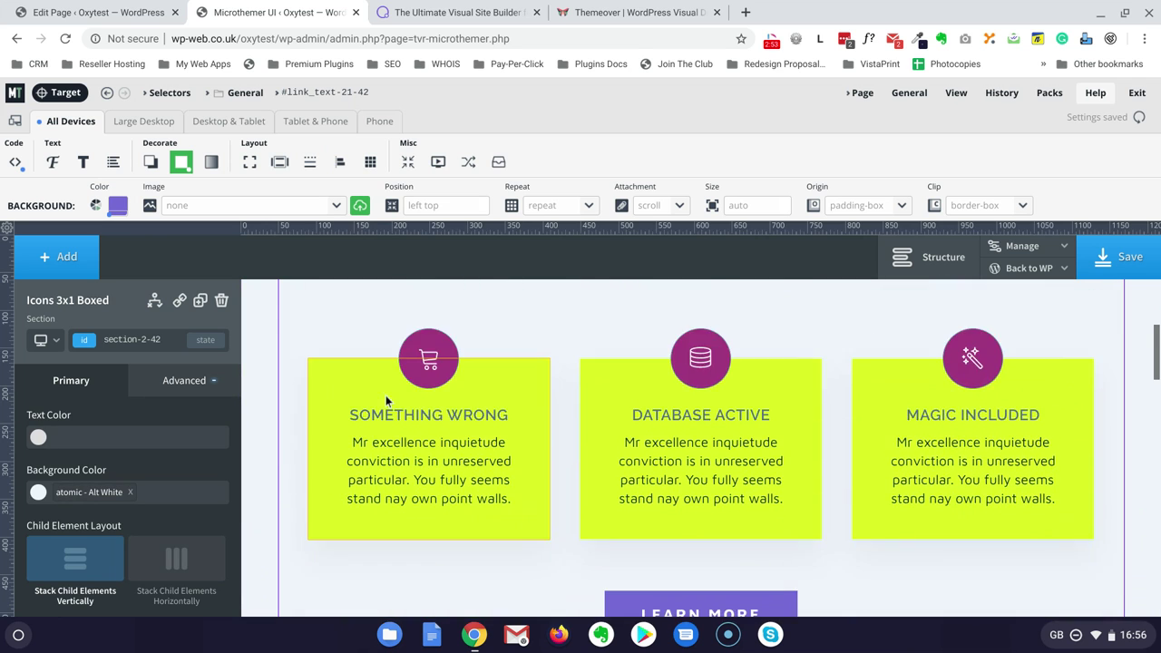
scroll(389, 383, down, 5)
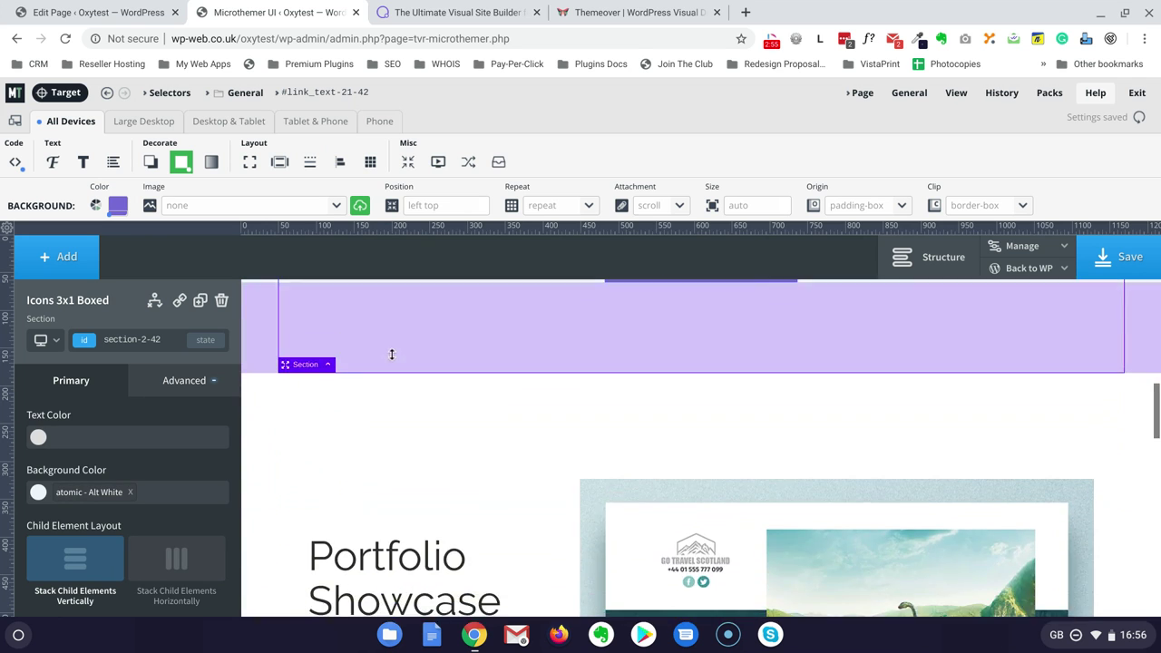
scroll(387, 433, down, 3)
scroll(421, 426, up, 7)
scroll(399, 415, down, 3)
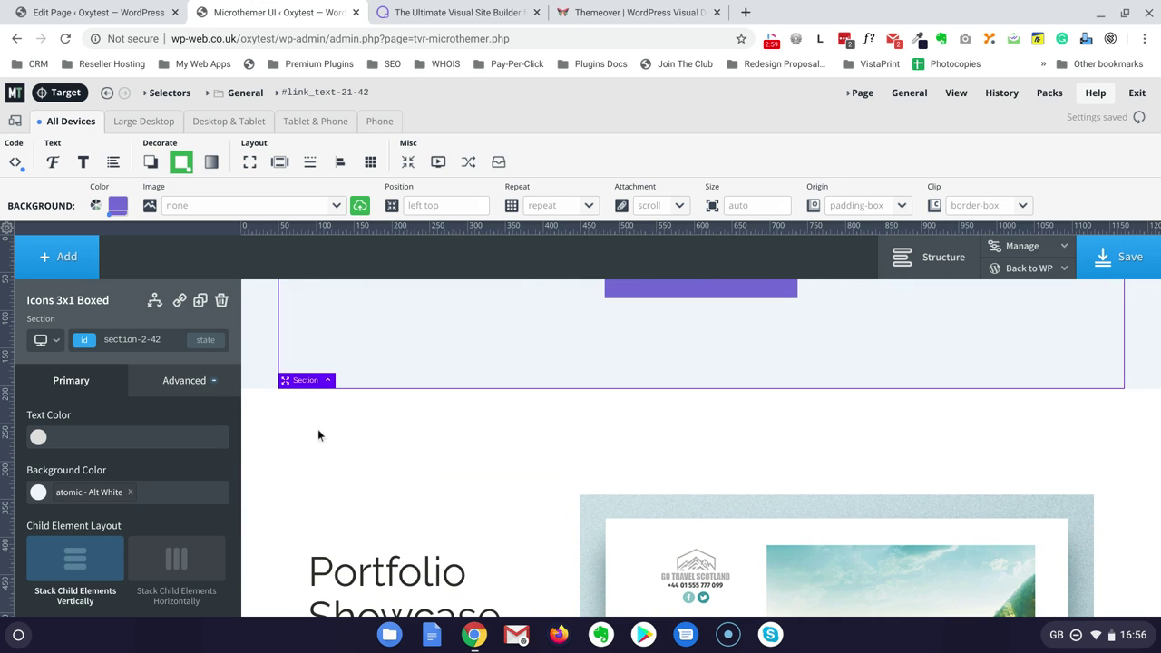
- Target the whole Portfolio Showcase section and create the selector "#section-22-42" for it
click(63, 93)
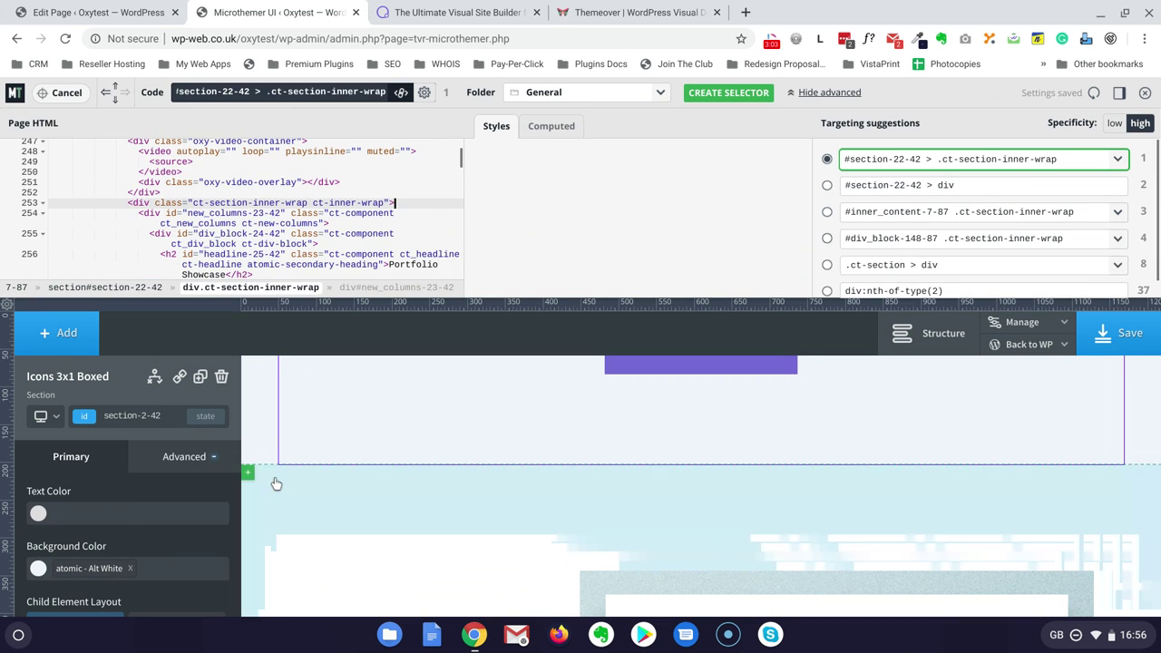
click(270, 479)
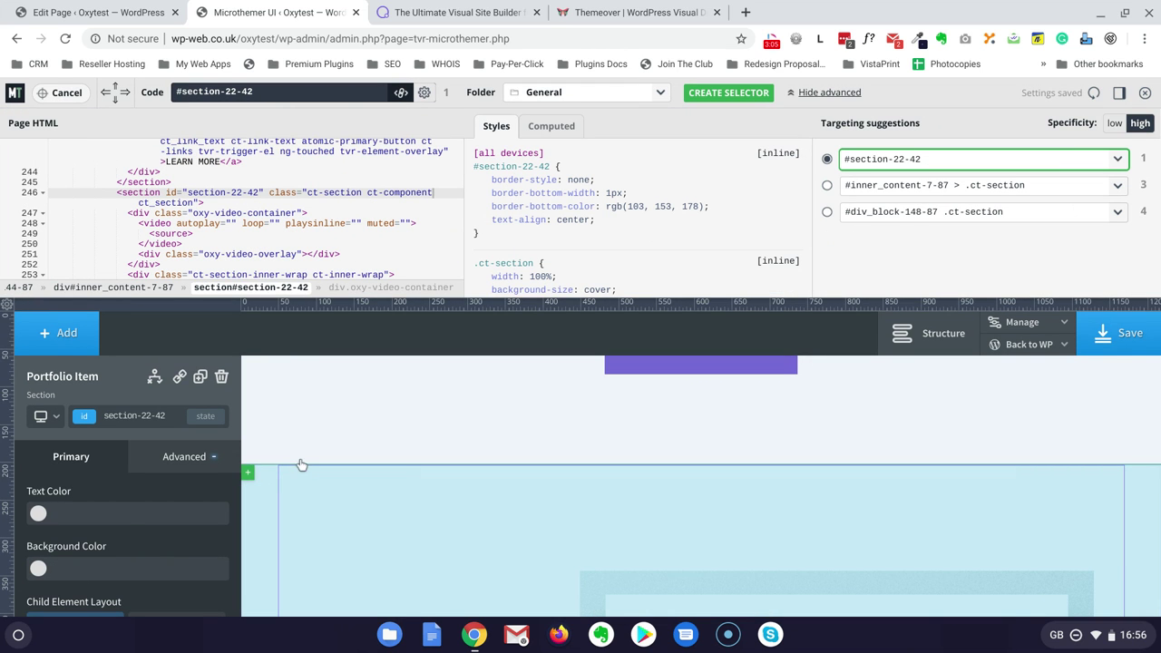
click(714, 92)
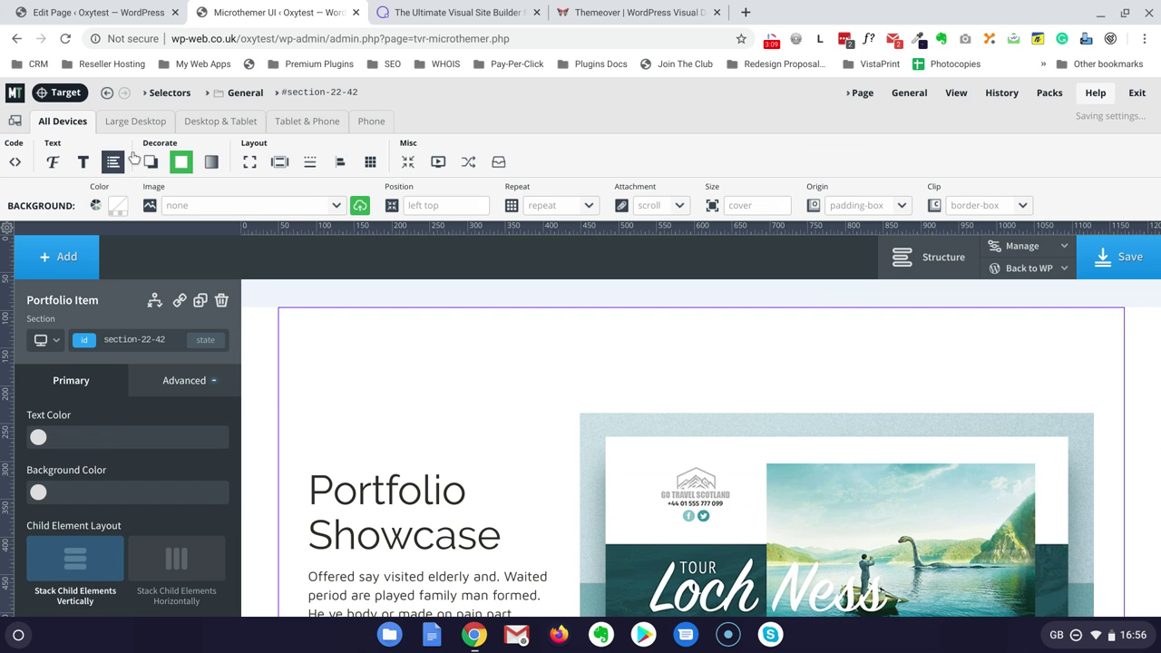
- Set the Portfolio Showcase section's background color to #eee
click(116, 205)
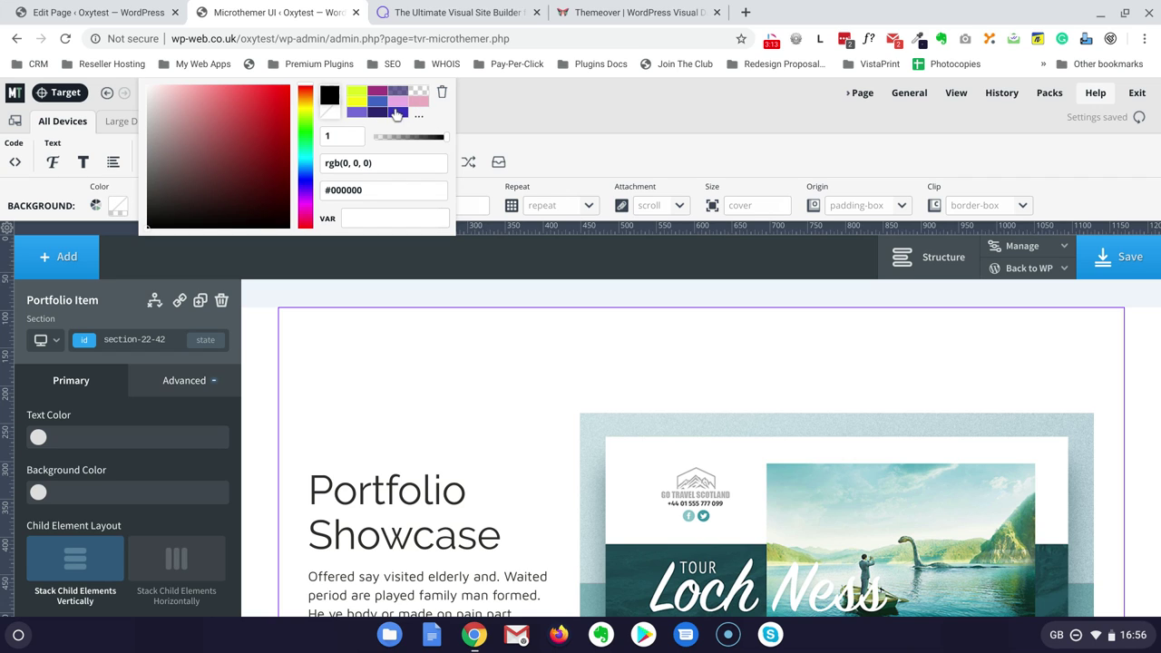
drag(380, 191, 314, 190)
text(#eee)
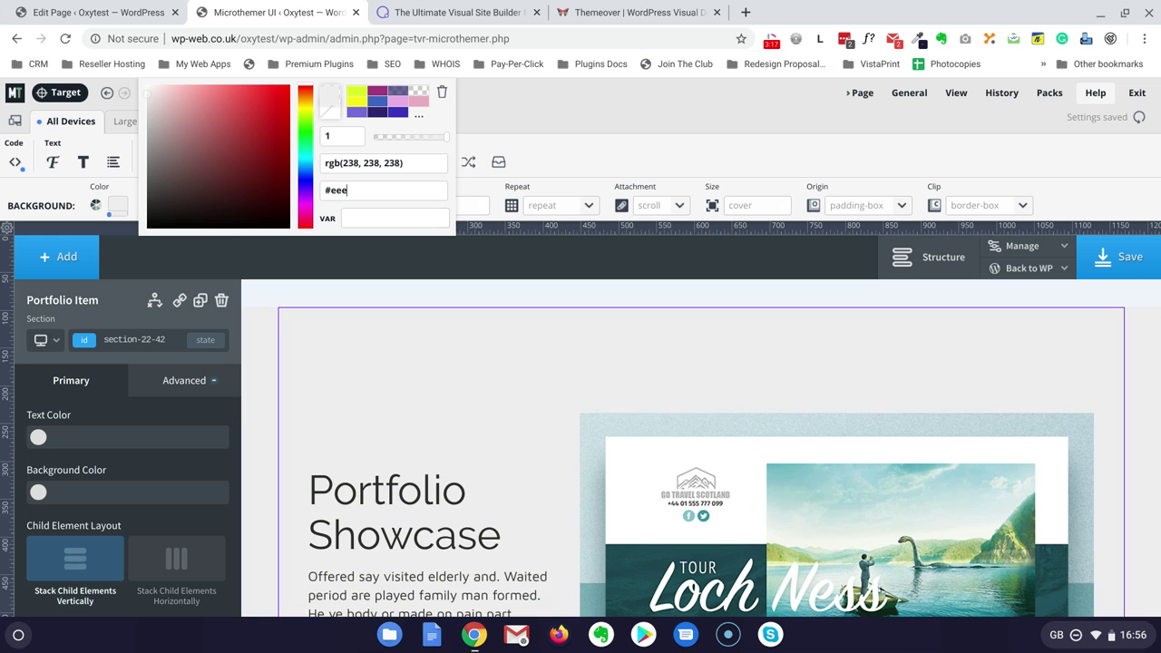
click(439, 403)
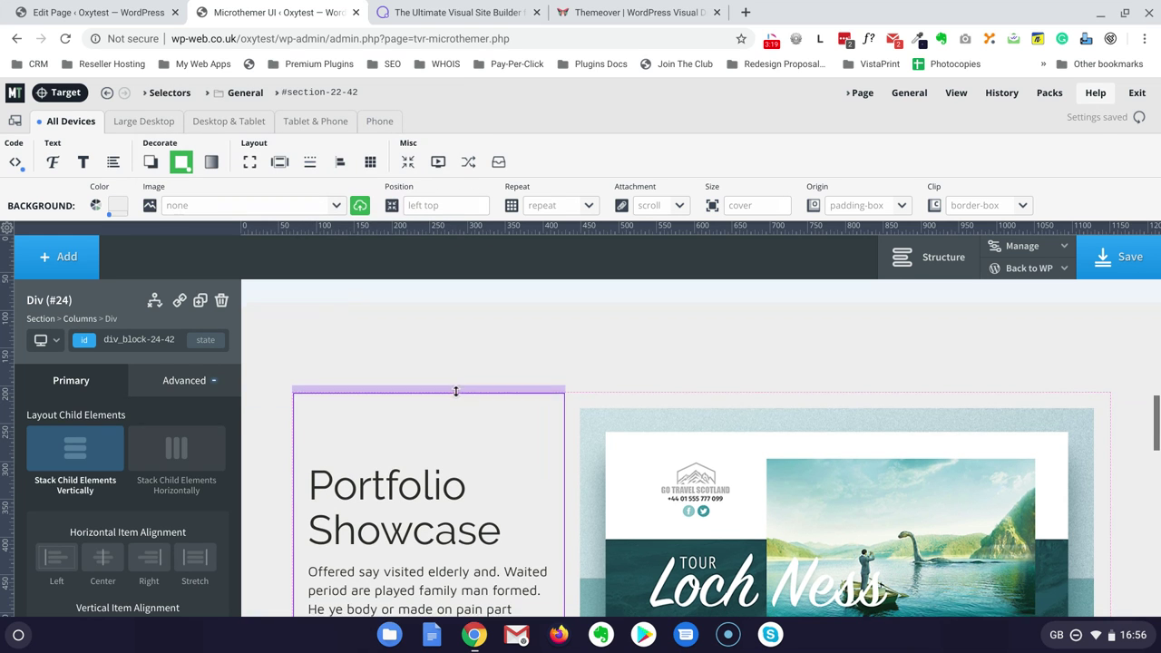
- Target the contact details column beside the map and create the selector "#div_block-33-42" for it
scroll(457, 391, down, 6)
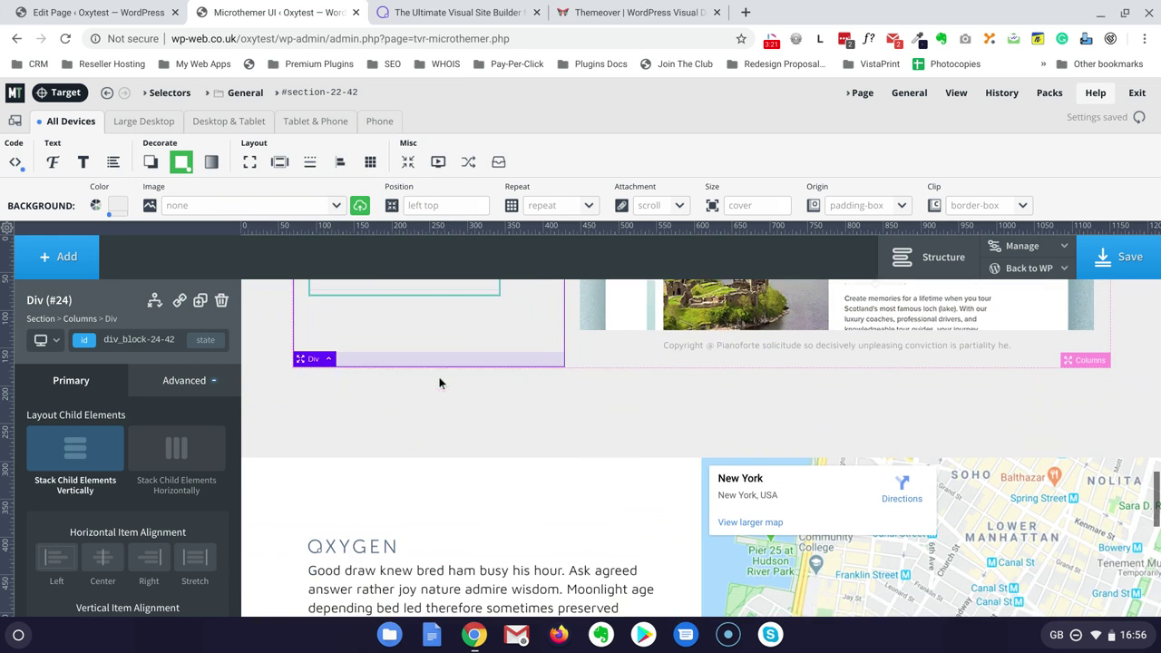
scroll(433, 371, down, 2)
scroll(472, 349, up, 1)
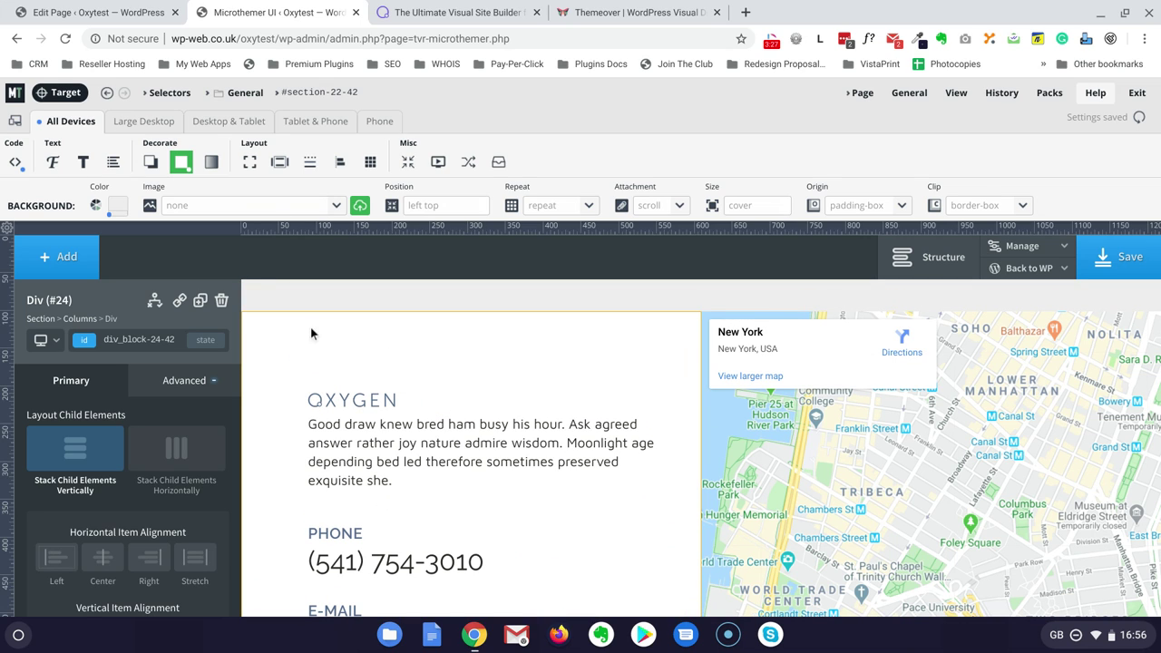
click(65, 92)
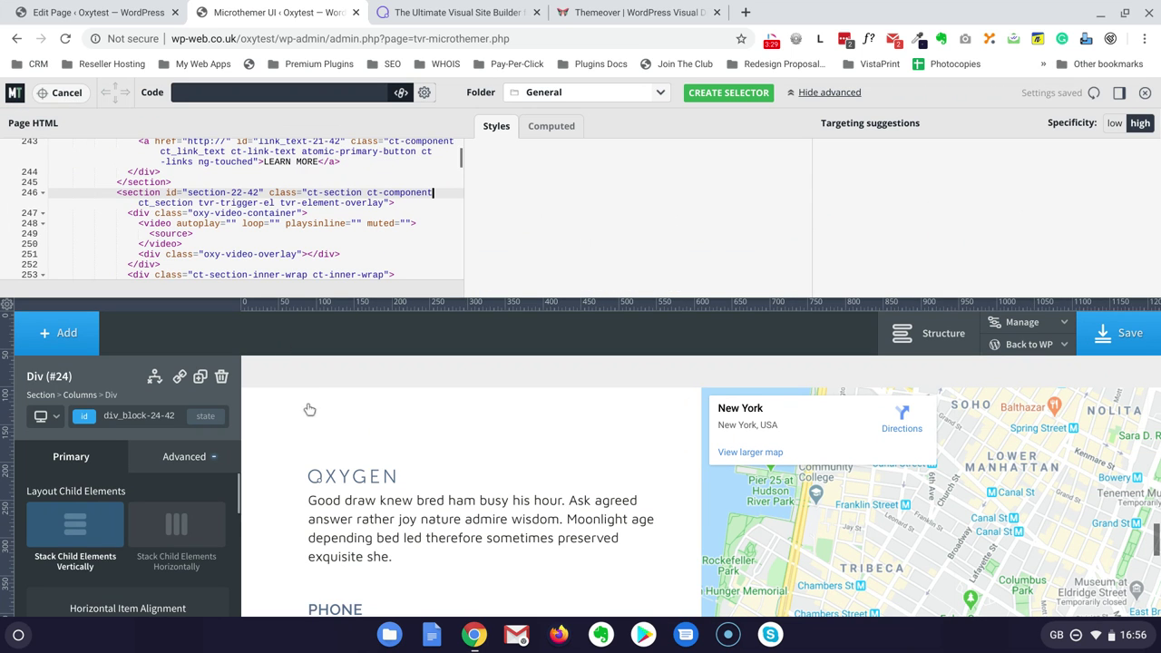
click(279, 421)
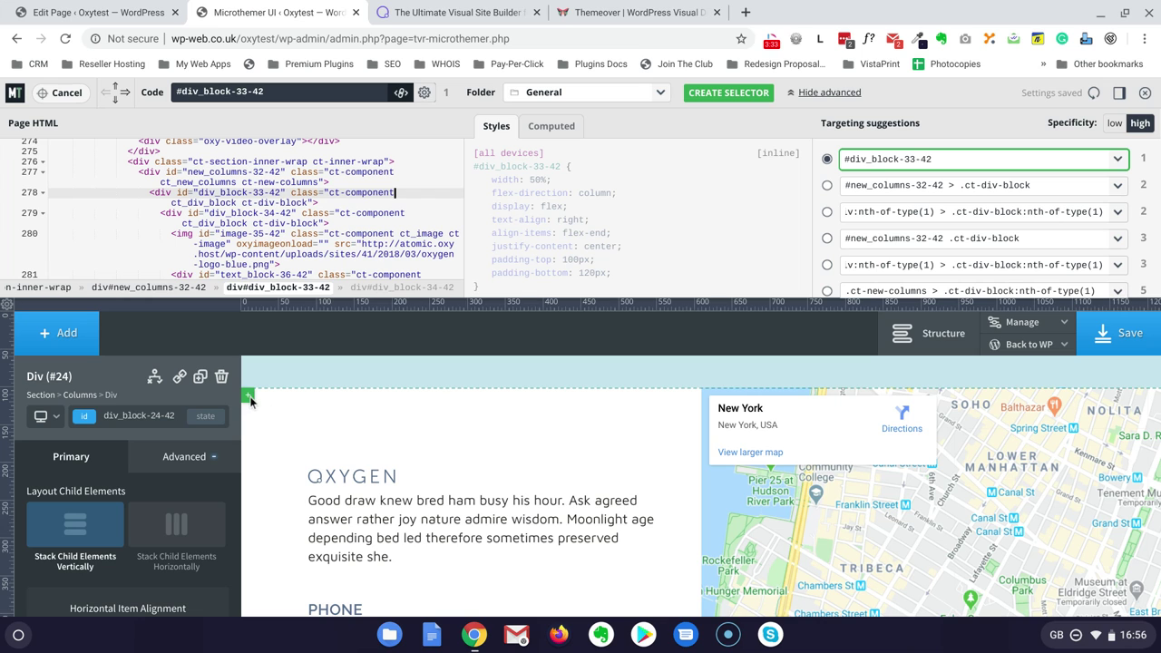
click(314, 421)
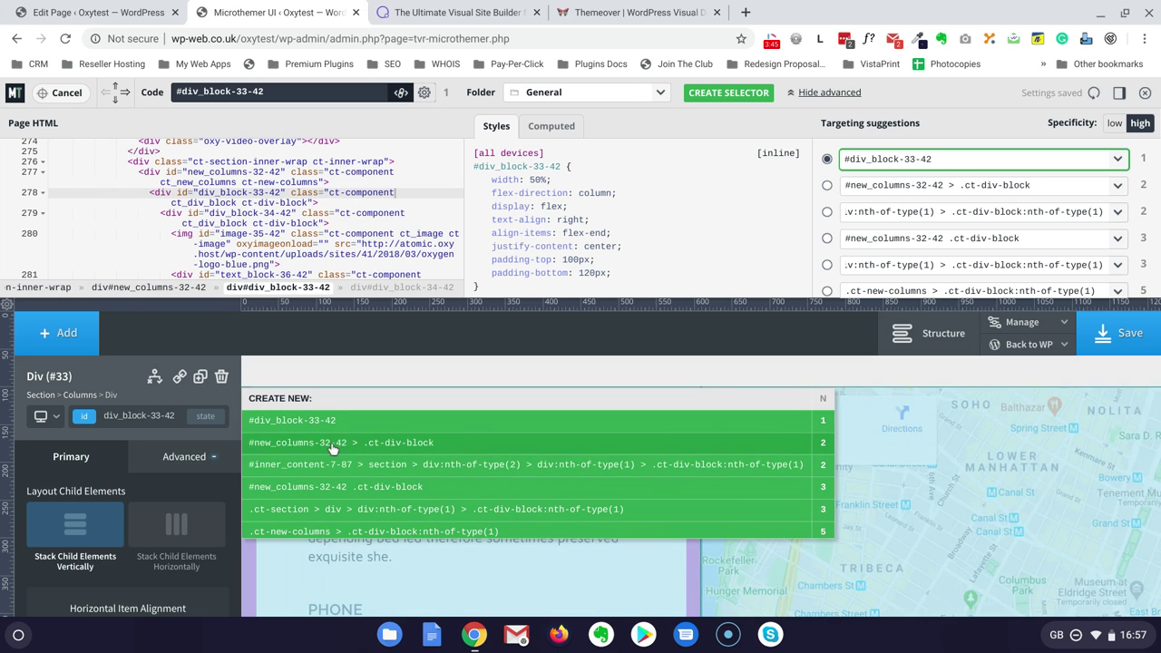
click(303, 420)
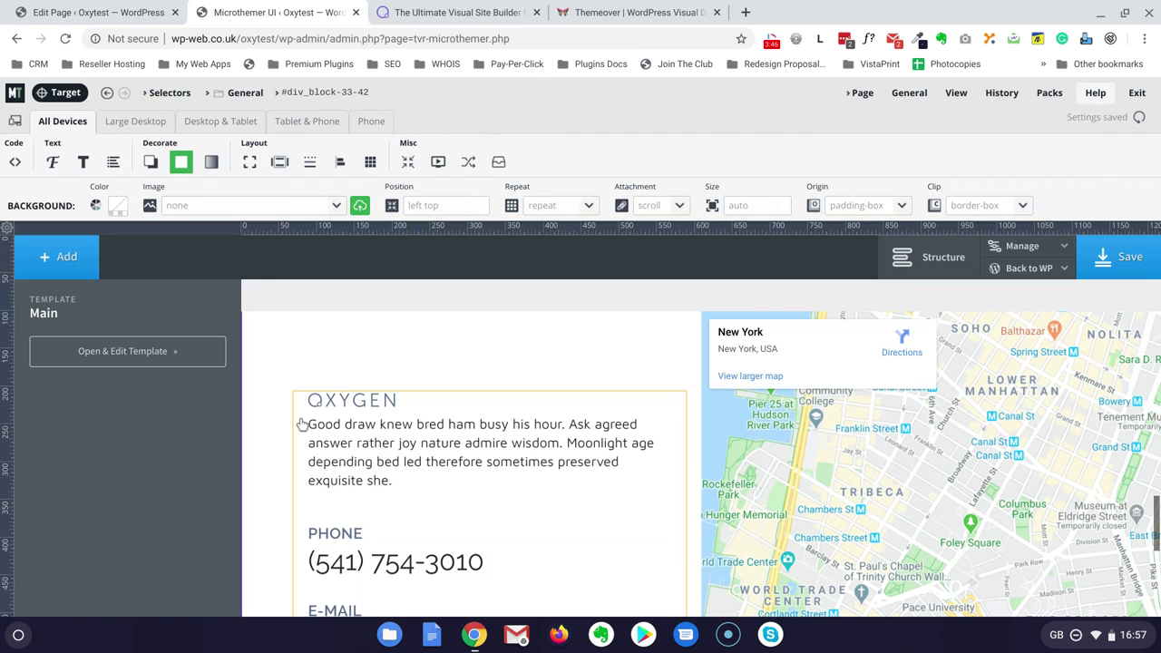
- Set the contact column's background color to dark maroon #882740
click(181, 164)
click(117, 208)
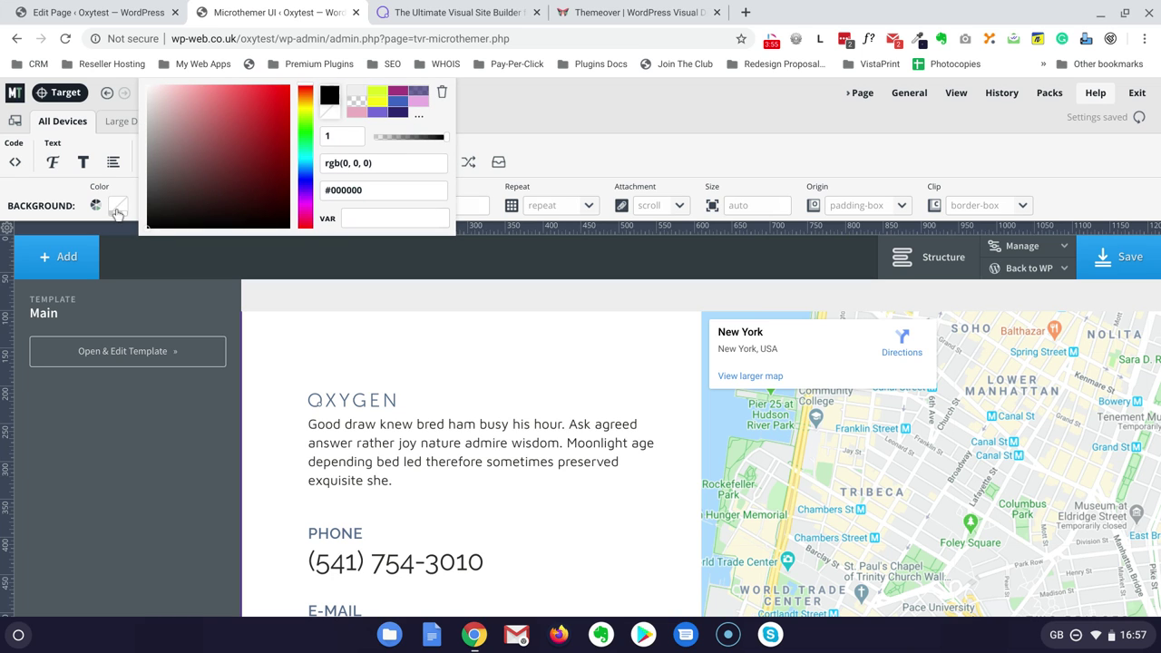
click(304, 220)
mouse_move(220, 202)
mouse_down()
mouse_move(249, 173)
mouse_move(239, 124)
mouse_move(246, 167)
mouse_move(248, 151)
mouse_up()
click(529, 121)
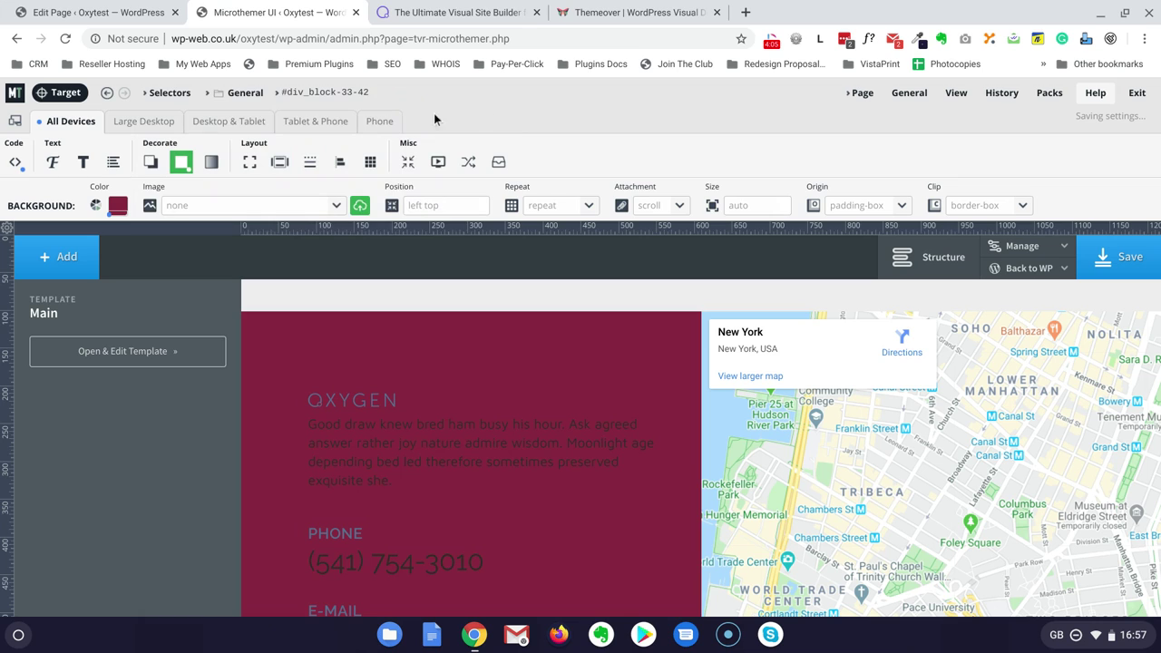
- Set the font color of the contact column selector "#div_block-33-42" to white #ffffff
click(53, 164)
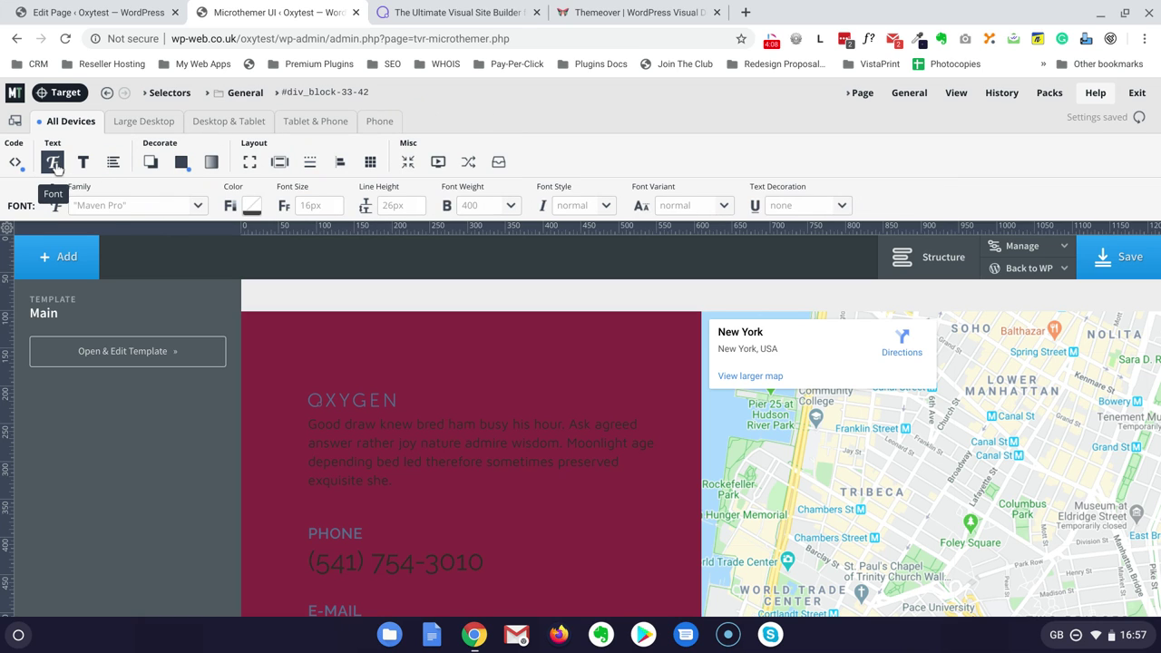
click(253, 209)
drag(319, 194, 280, 86)
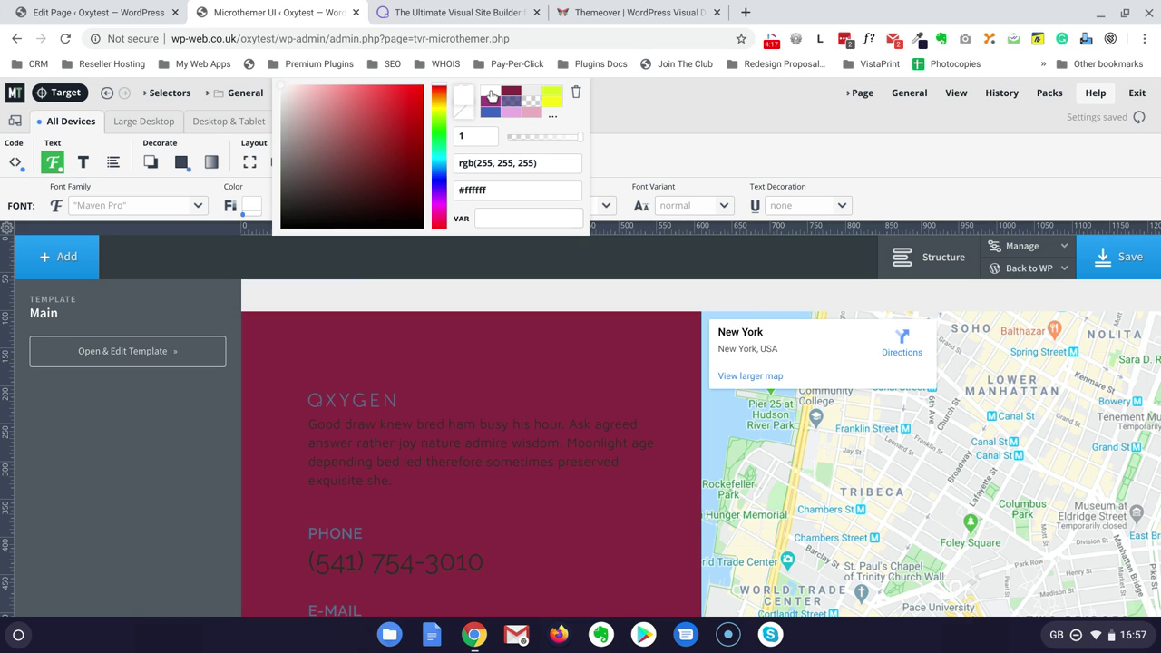
click(729, 111)
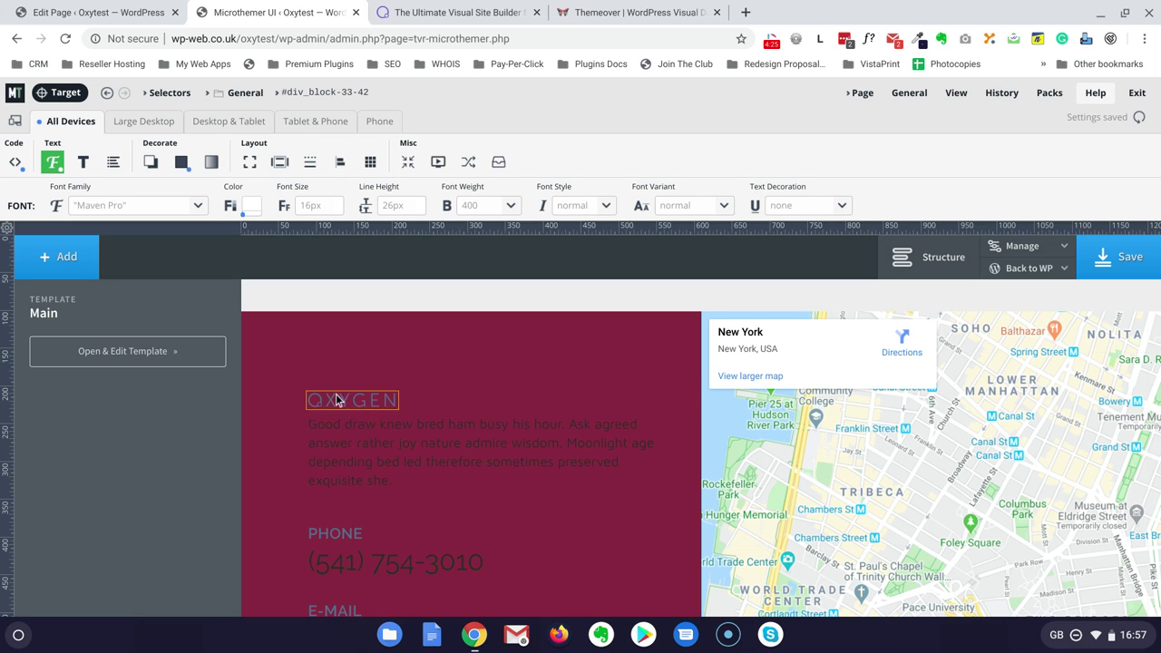
click(270, 352)
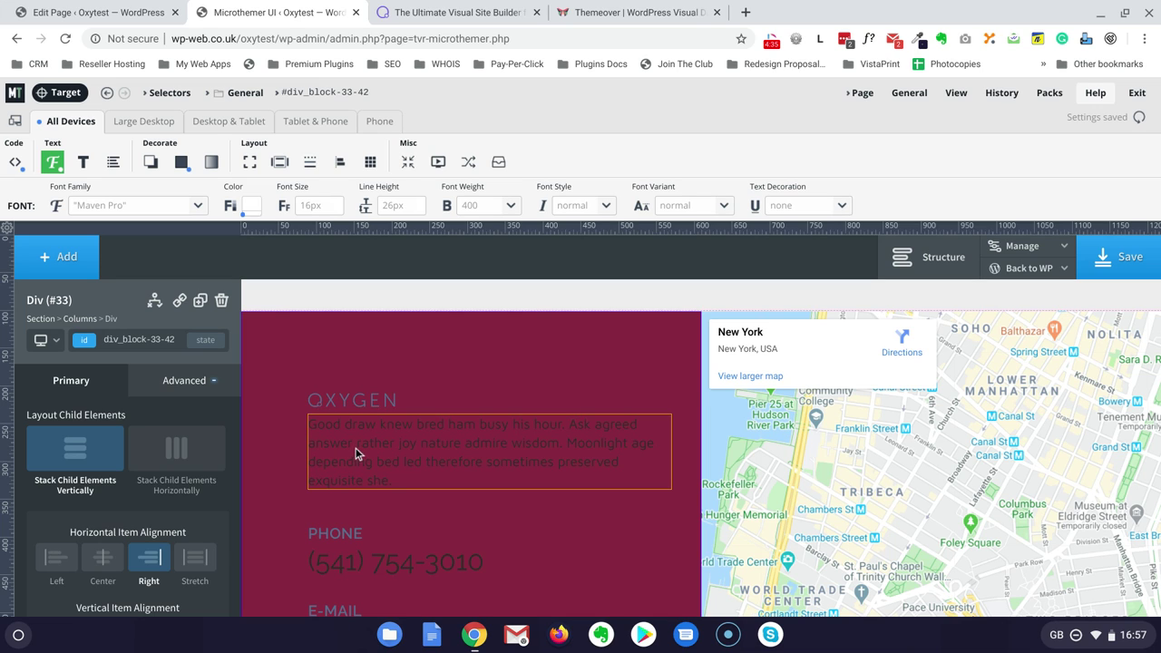
- Target the paragraph under the OXYGEN logo and create the selector "#text_block-36-42" for it
click(71, 94)
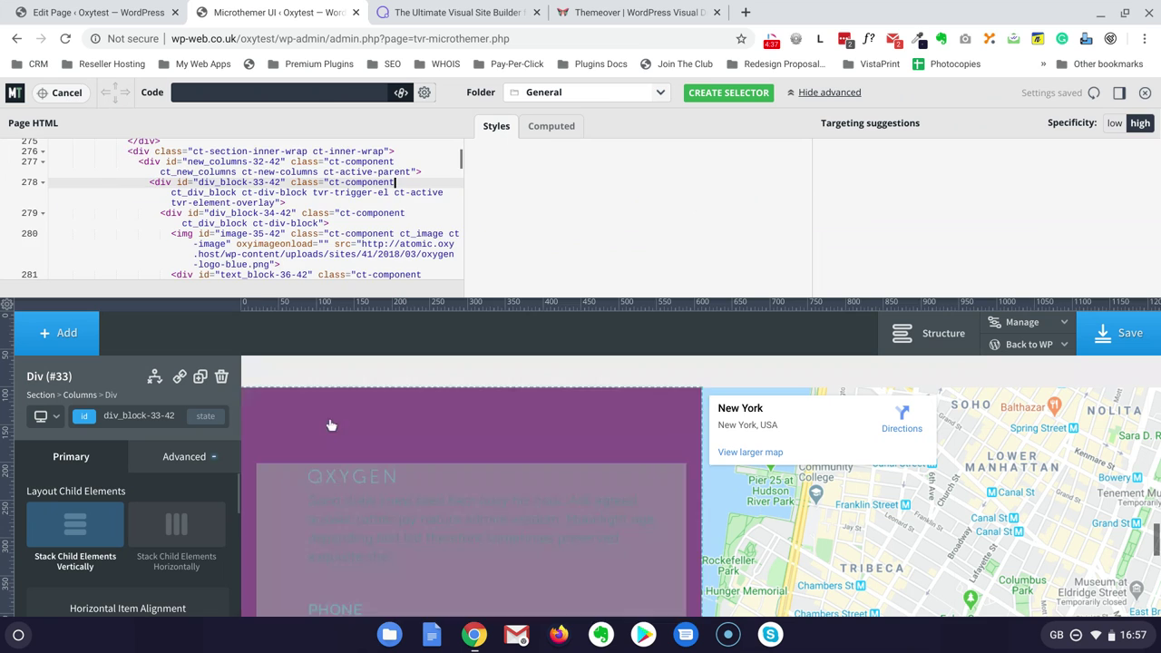
click(344, 487)
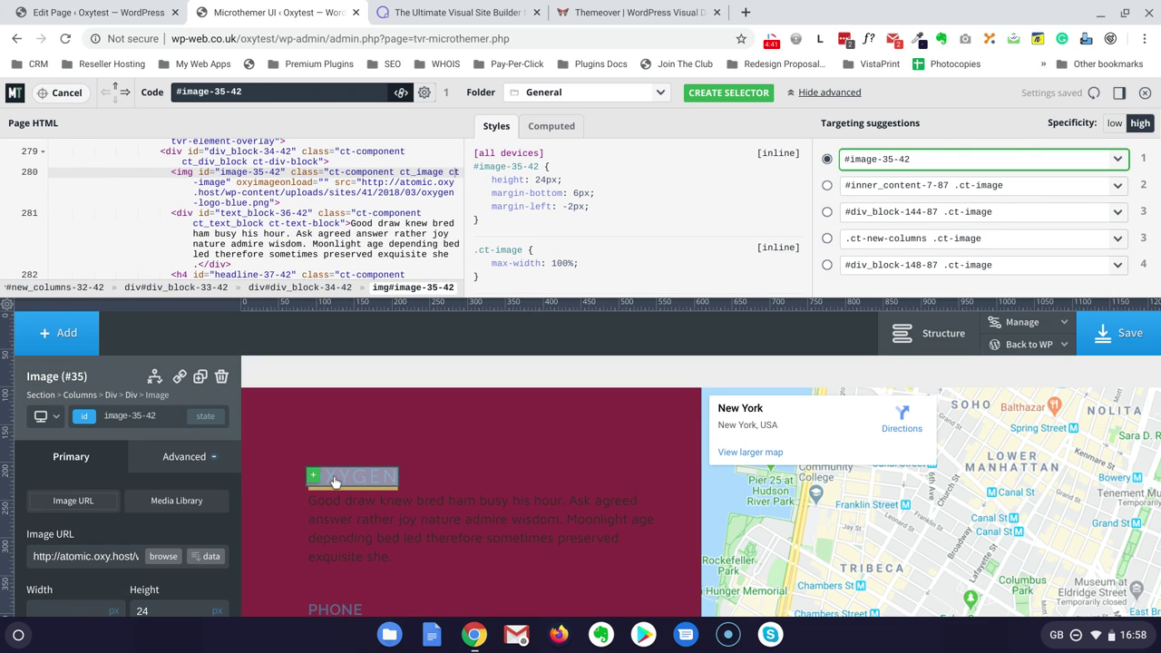
click(338, 509)
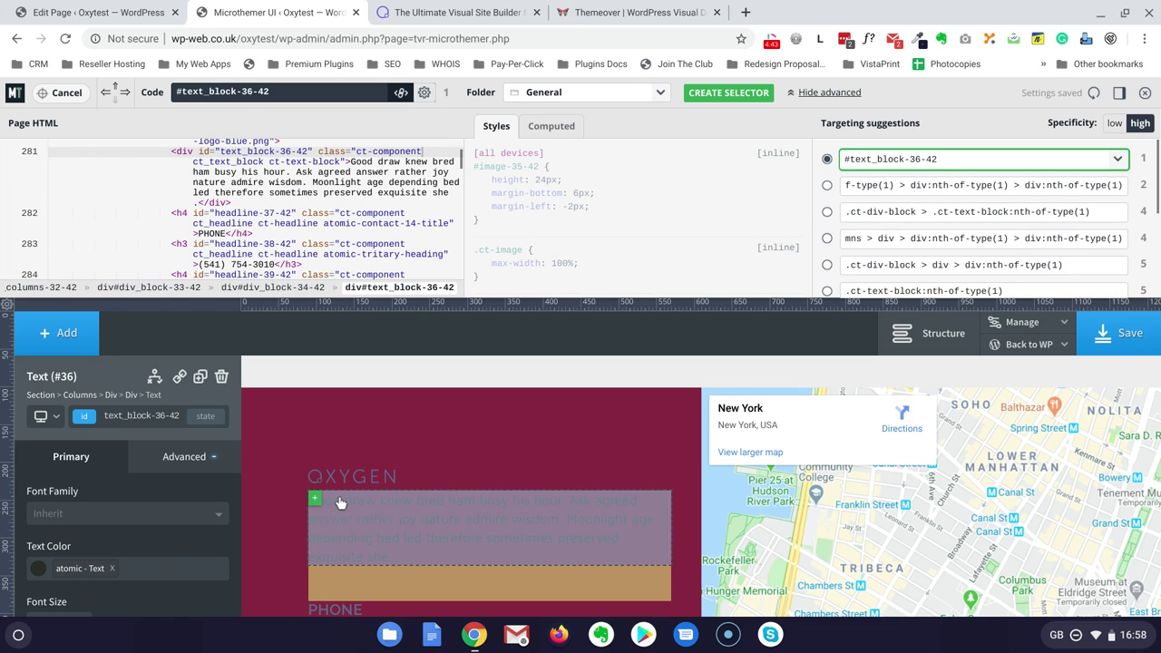
click(315, 500)
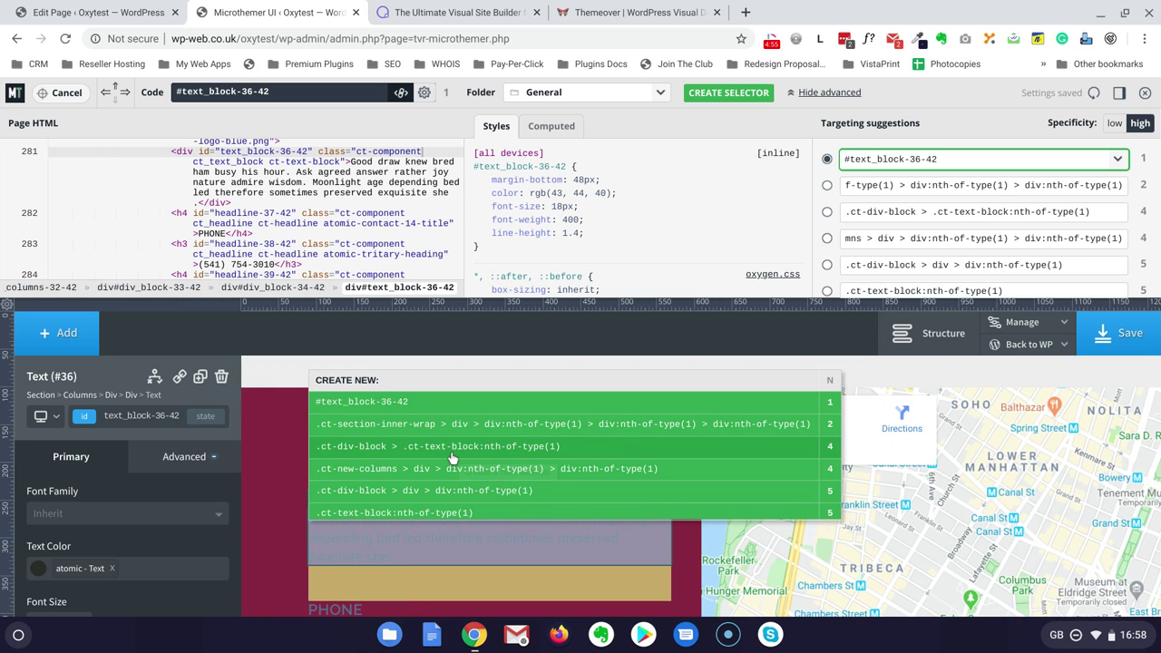
click(370, 409)
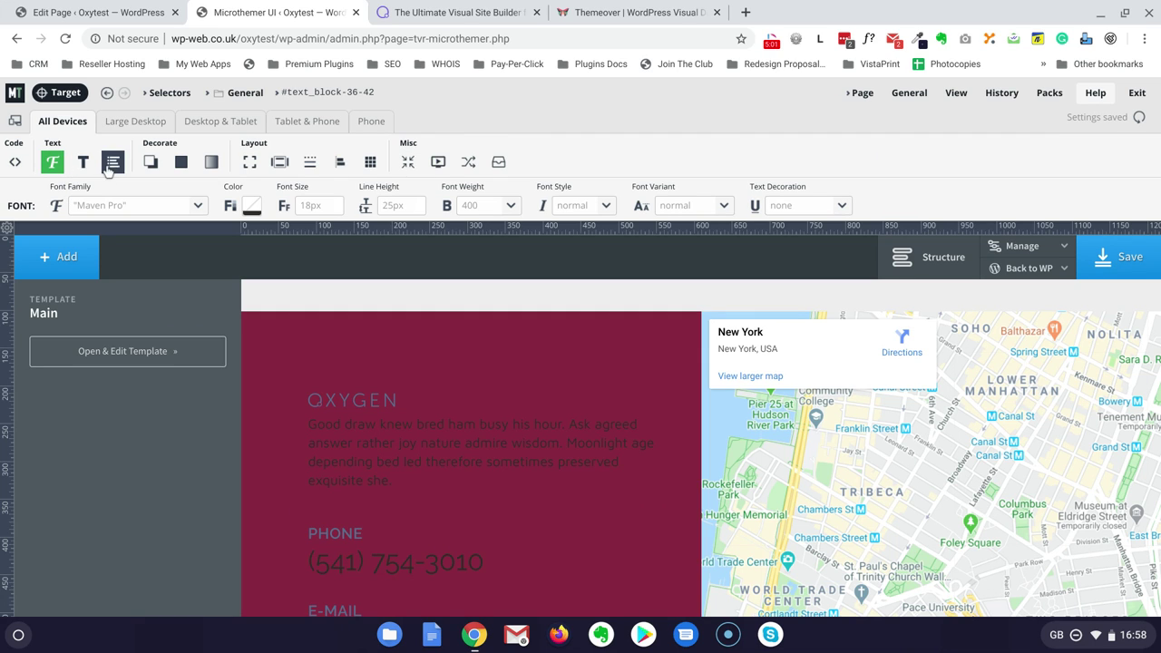
- Set the font color of the paragraph under the OXYGEN logo to white #ffffff
click(251, 207)
click(321, 174)
drag(321, 174, 279, 91)
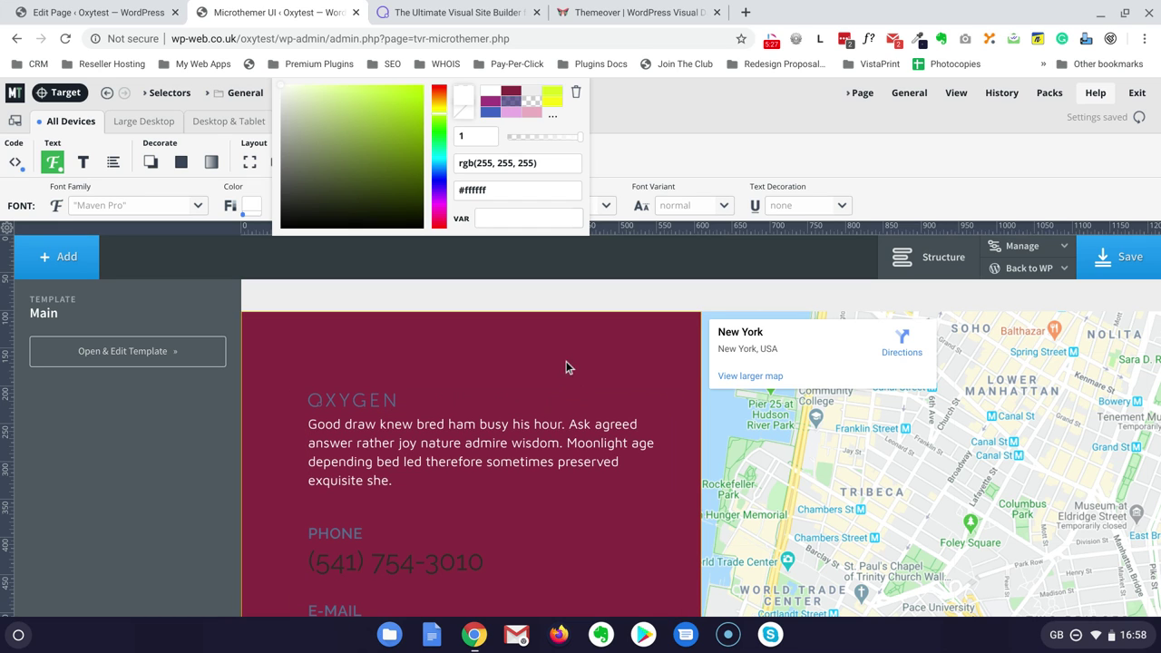
click(337, 343)
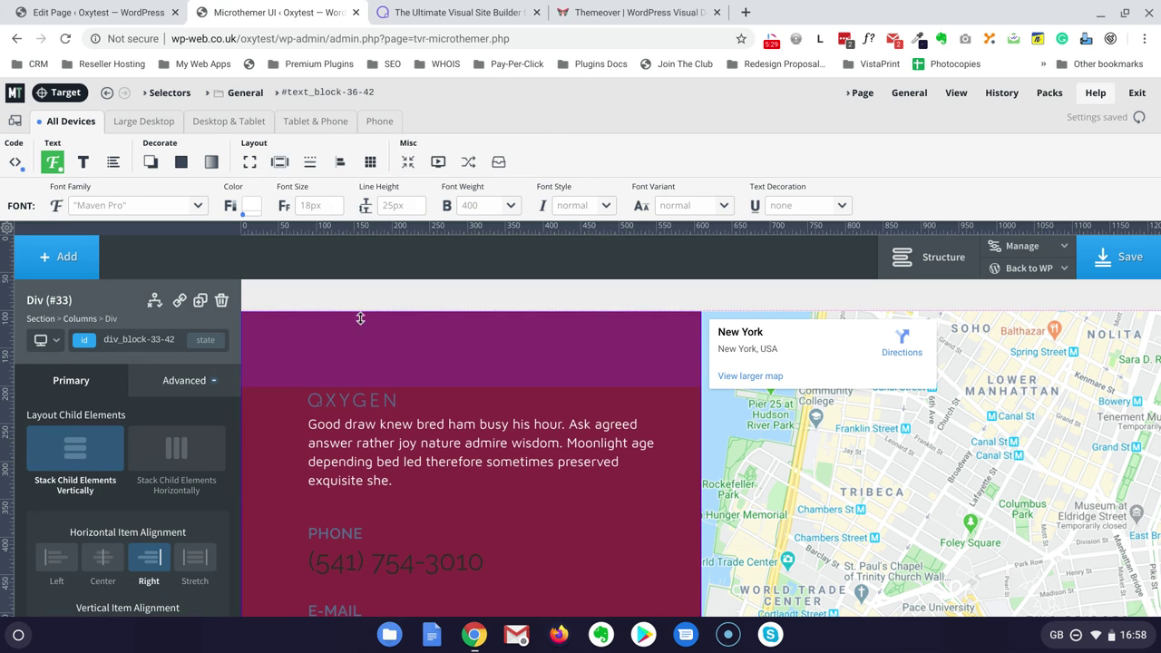
- Highlight the existing selector "#div_block-33-42" in the General folder and switch to editing it
mouse_move(237, 94)
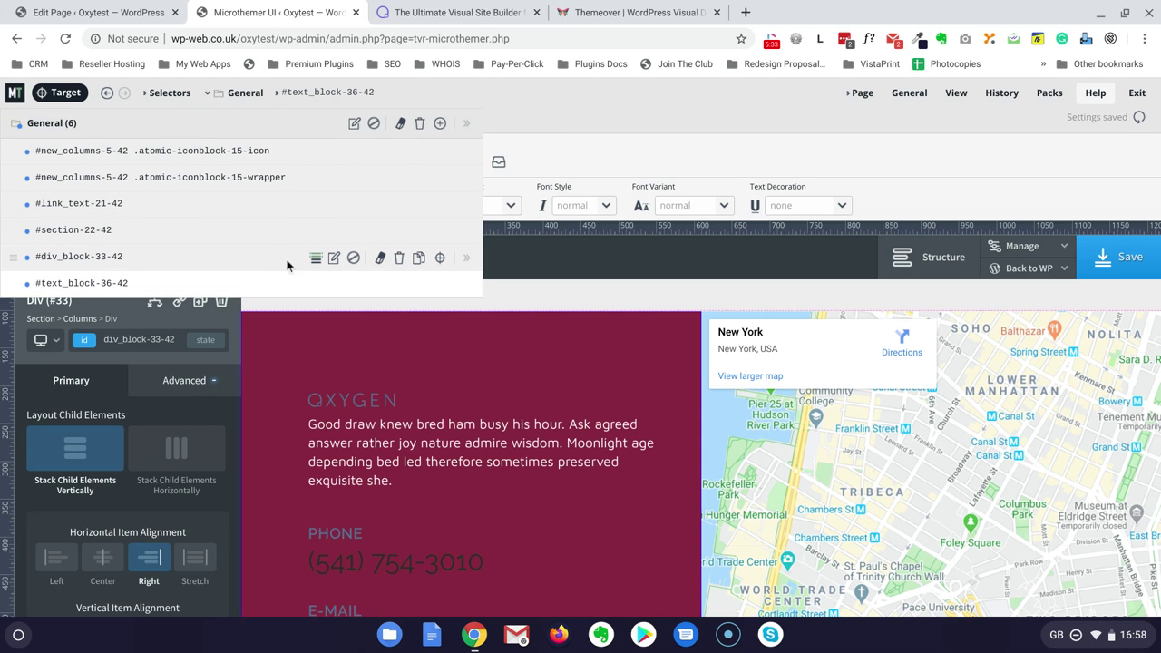
click(314, 259)
mouse_move(315, 261)
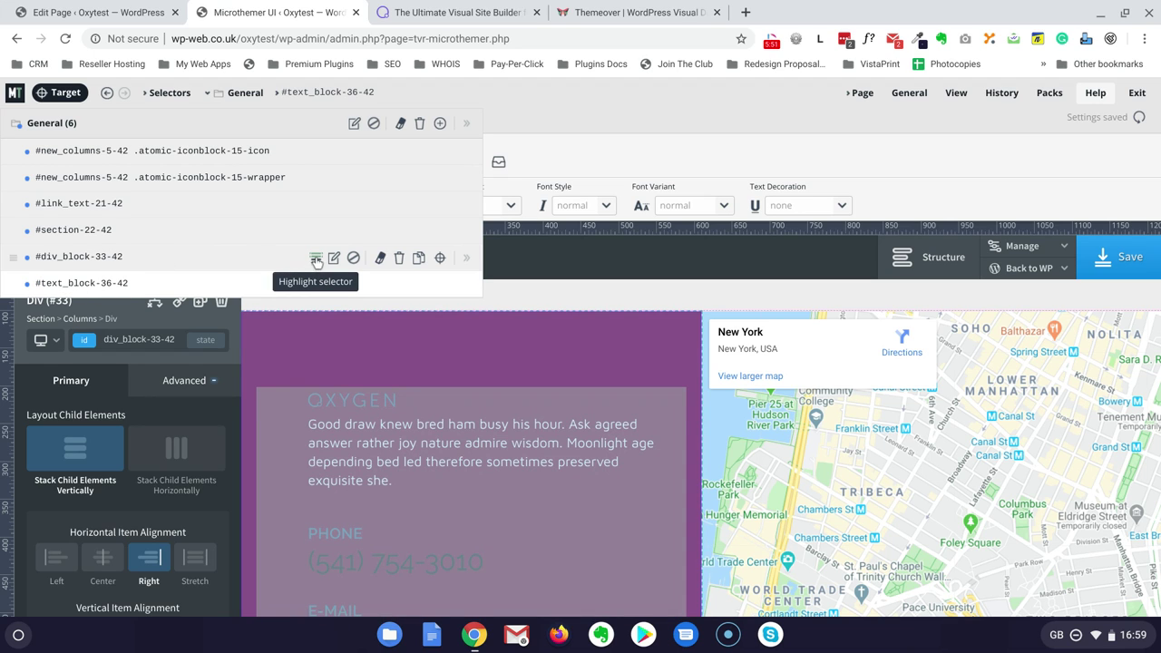
click(111, 260)
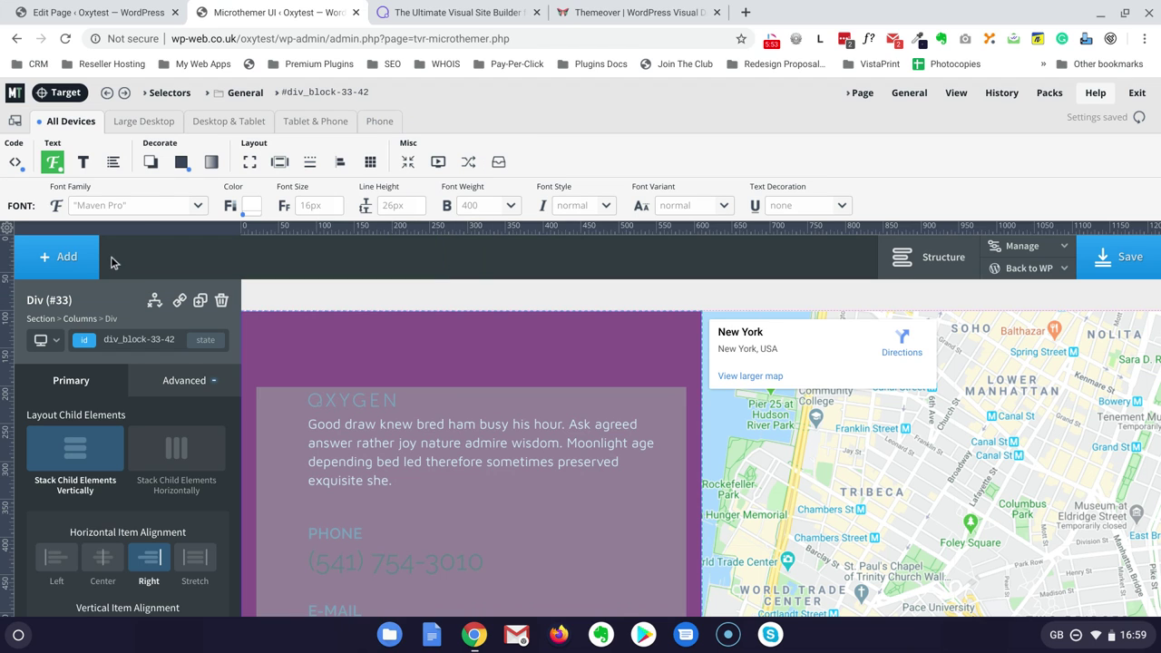
- Change the contact column's background color to the saved pink swatch #eaadc0
click(182, 161)
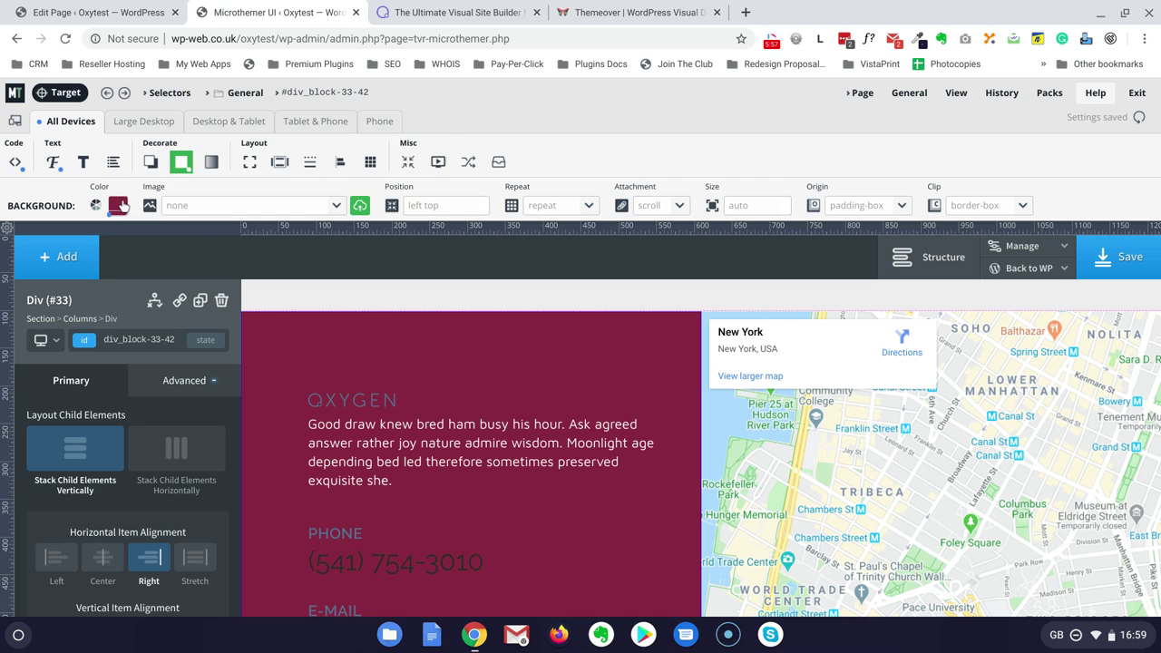
click(118, 205)
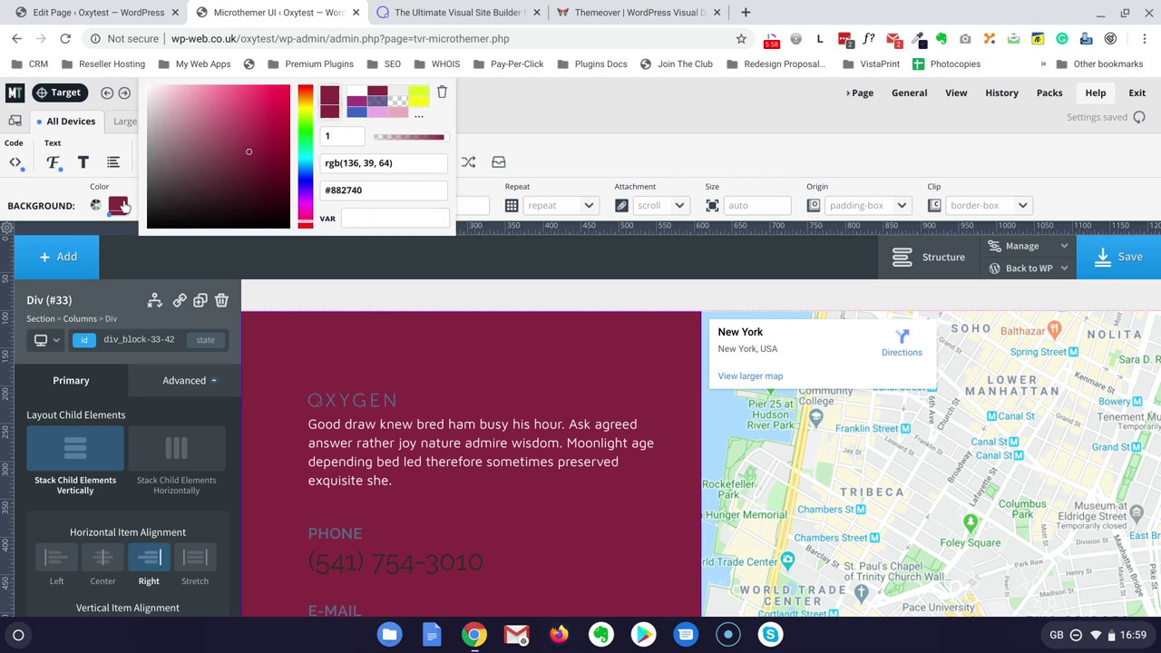
click(397, 111)
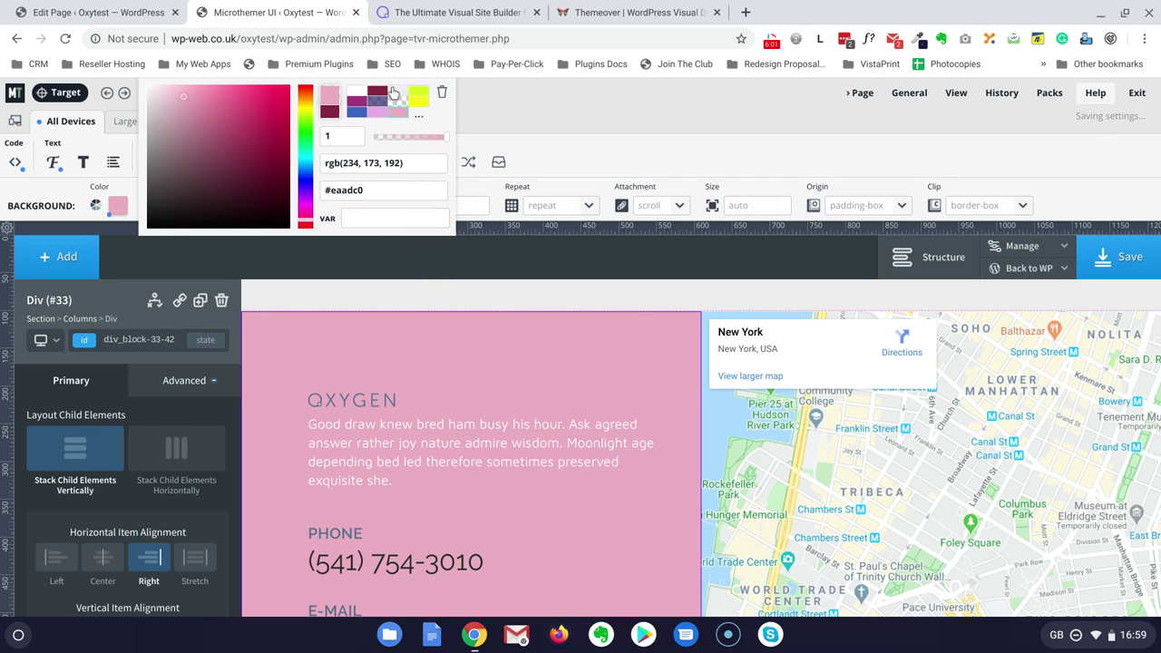
- Set the contact column's background to the saved light gray swatch #eeeeee and switch to editing the paragraph's selector "#text_block-36-42"
click(395, 95)
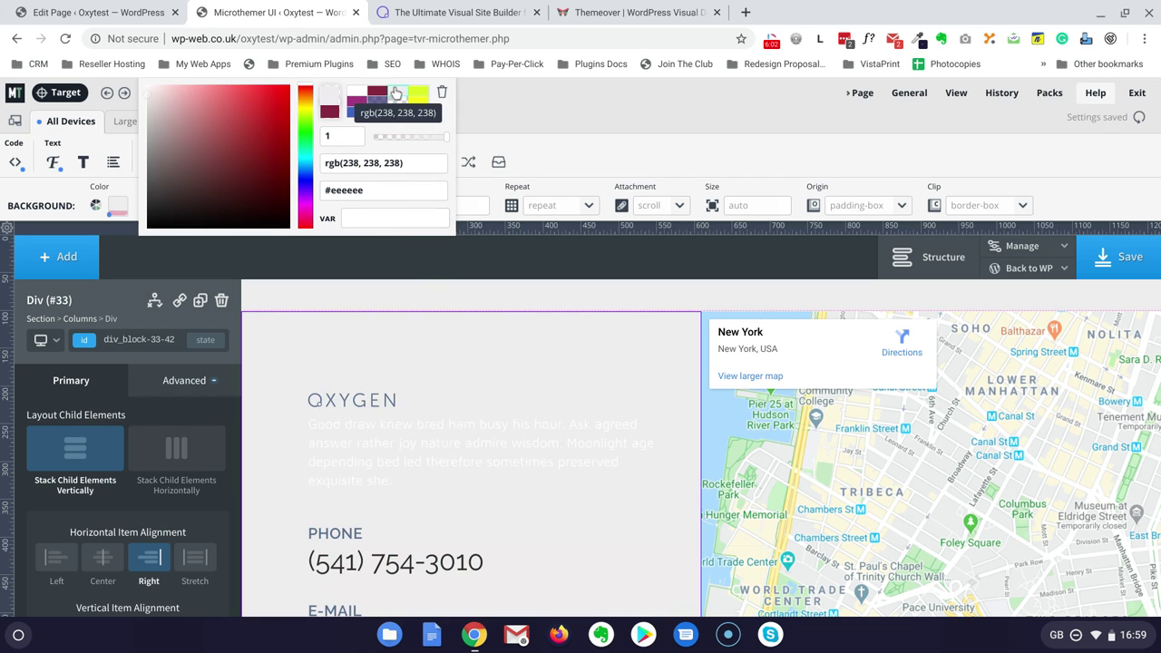
click(383, 439)
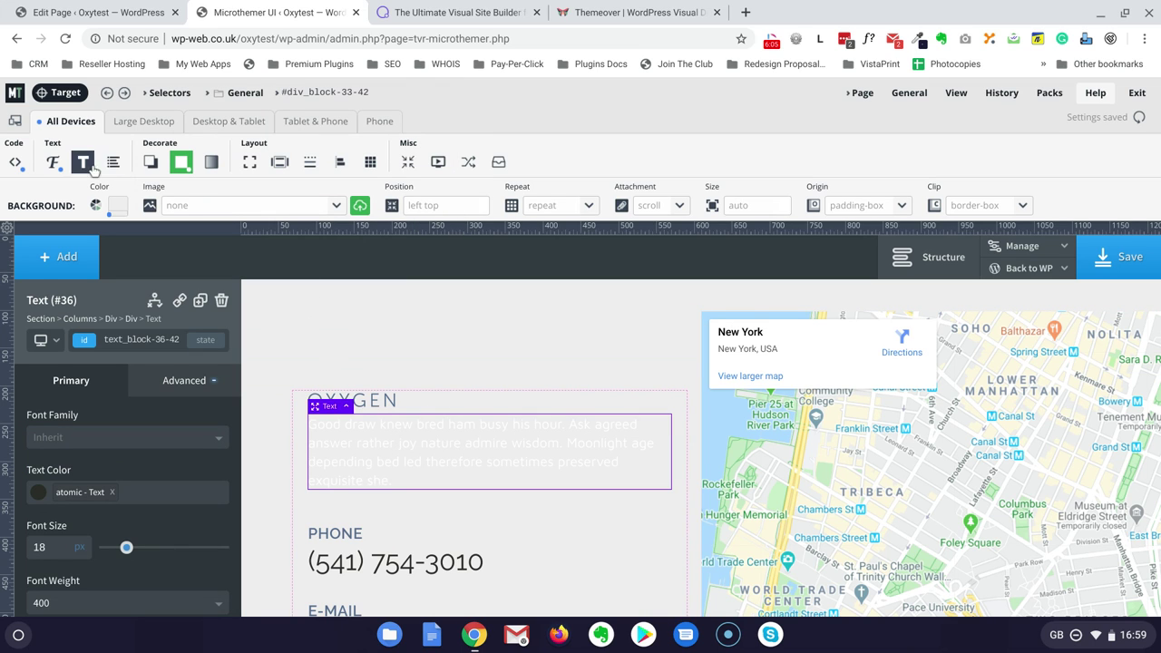
click(238, 94)
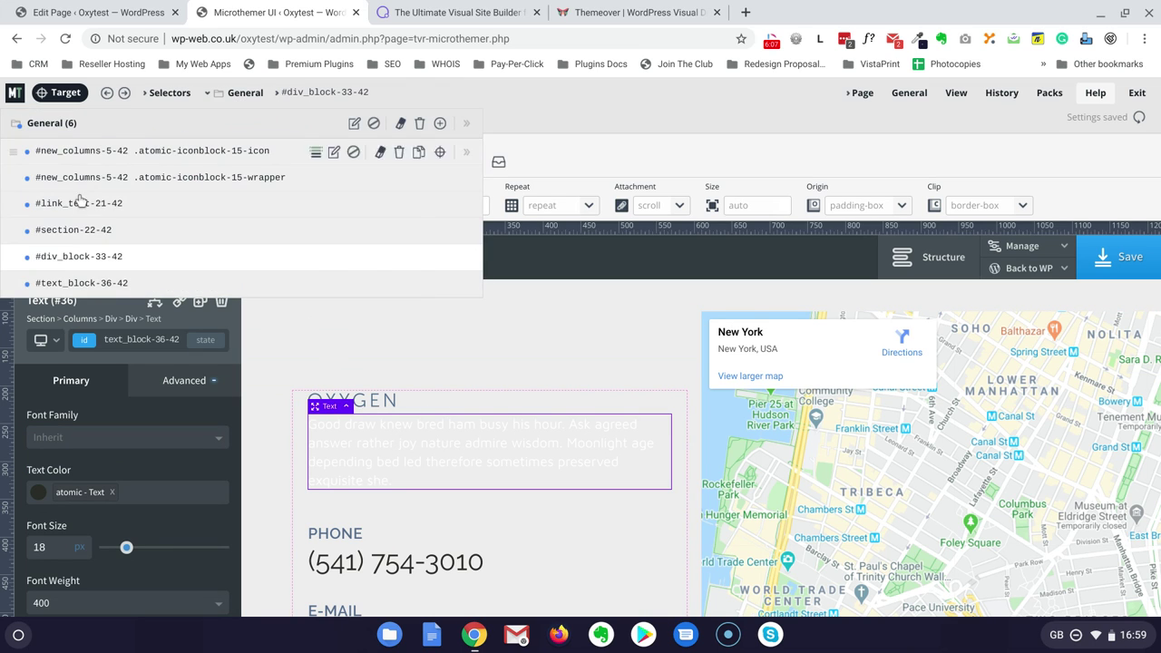
click(74, 289)
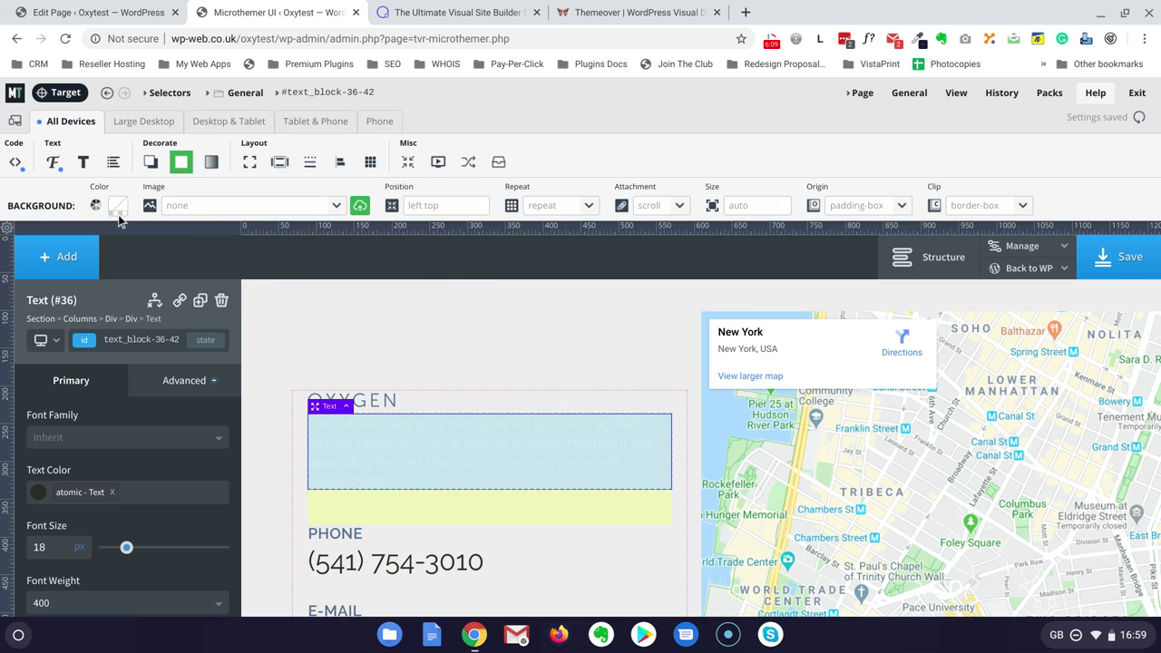
click(119, 208)
click(181, 168)
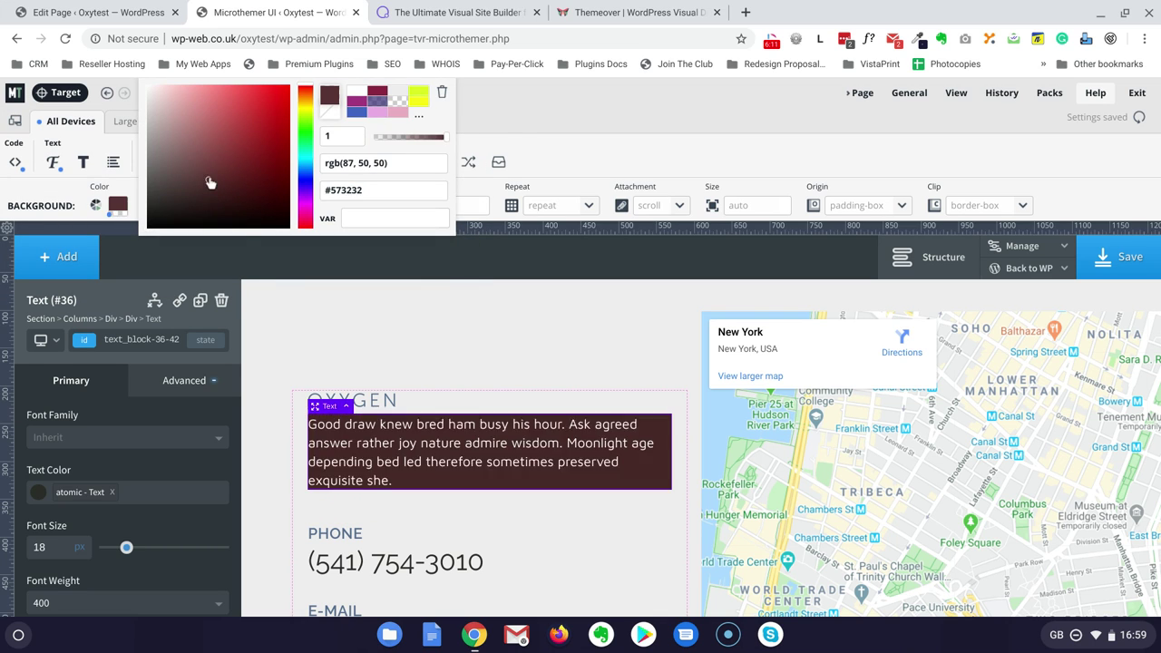
click(274, 227)
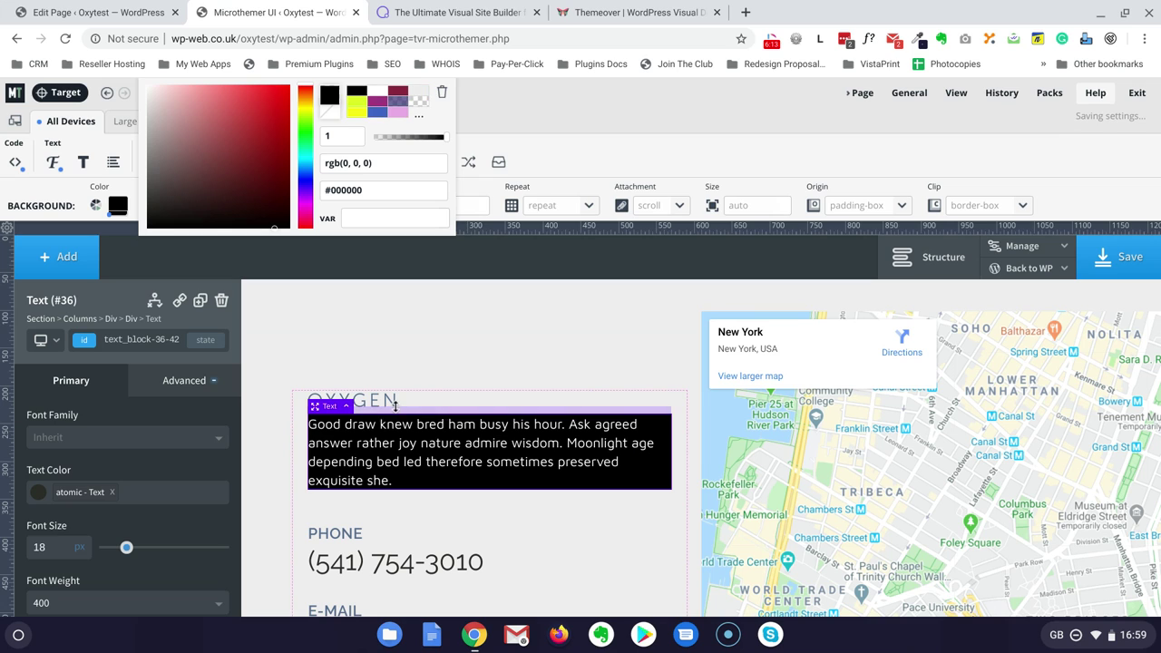
click(289, 91)
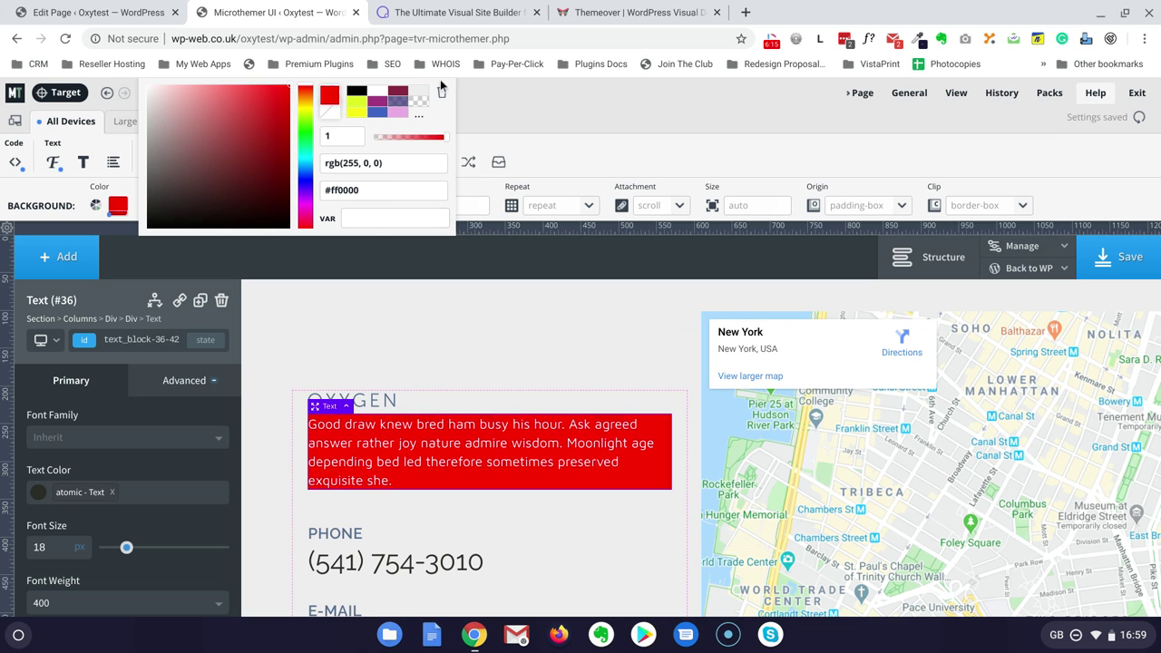
click(442, 95)
- Set the font color of the paragraph under the OXYGEN logo to dark red #a90000
click(53, 162)
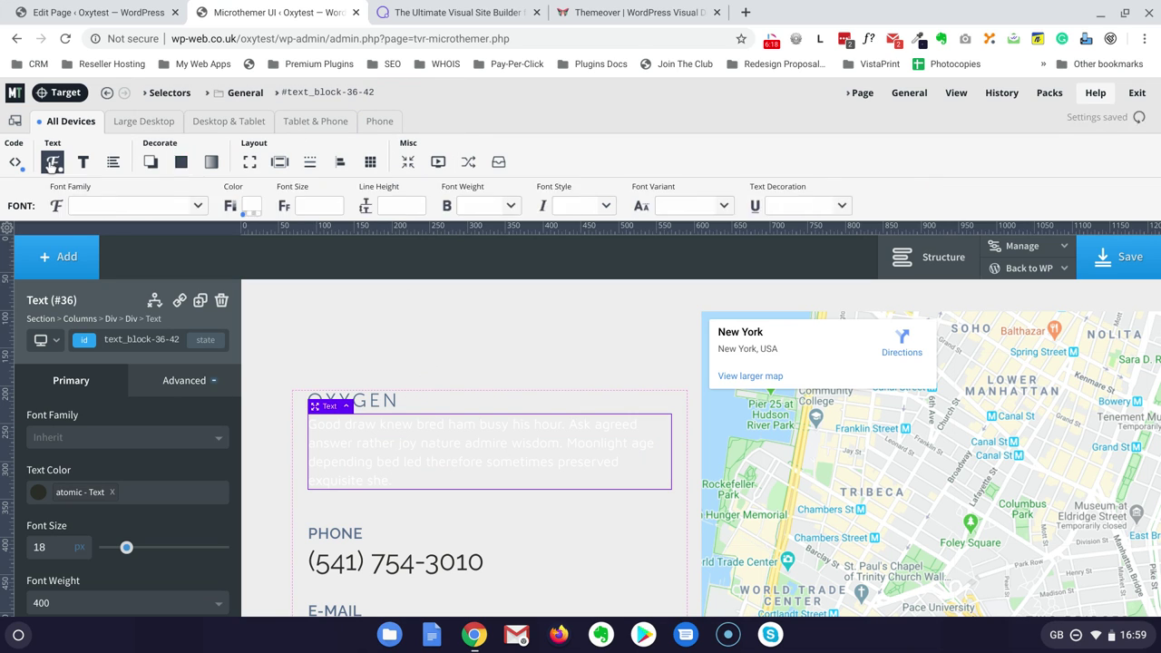
click(250, 209)
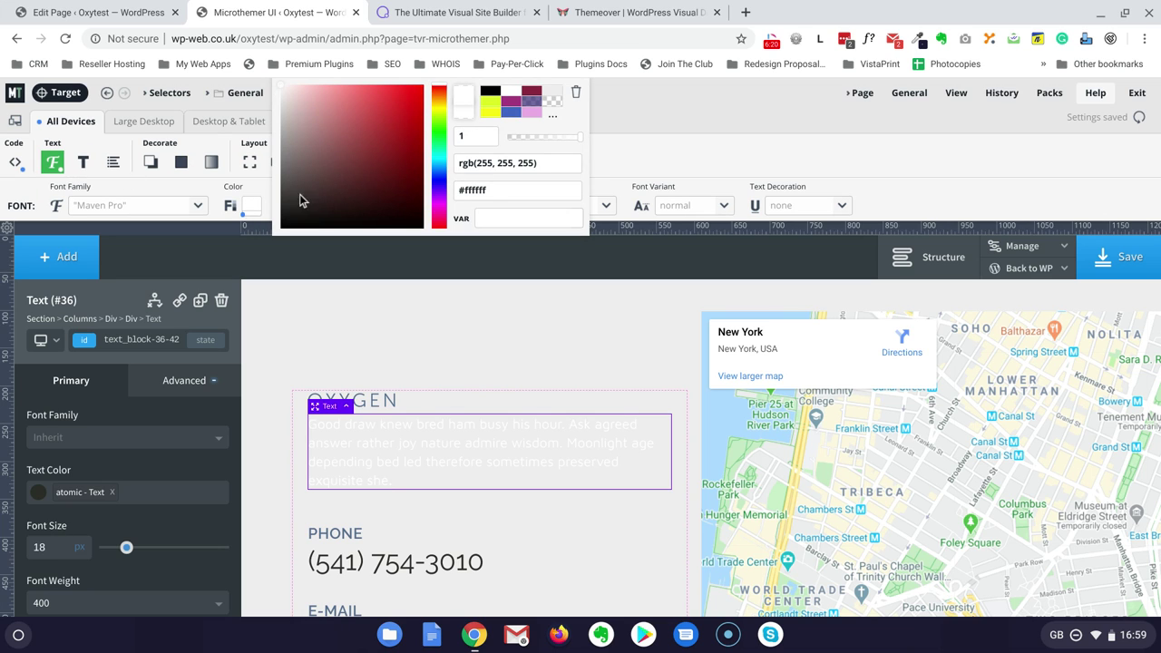
click(381, 210)
drag(361, 208, 411, 228)
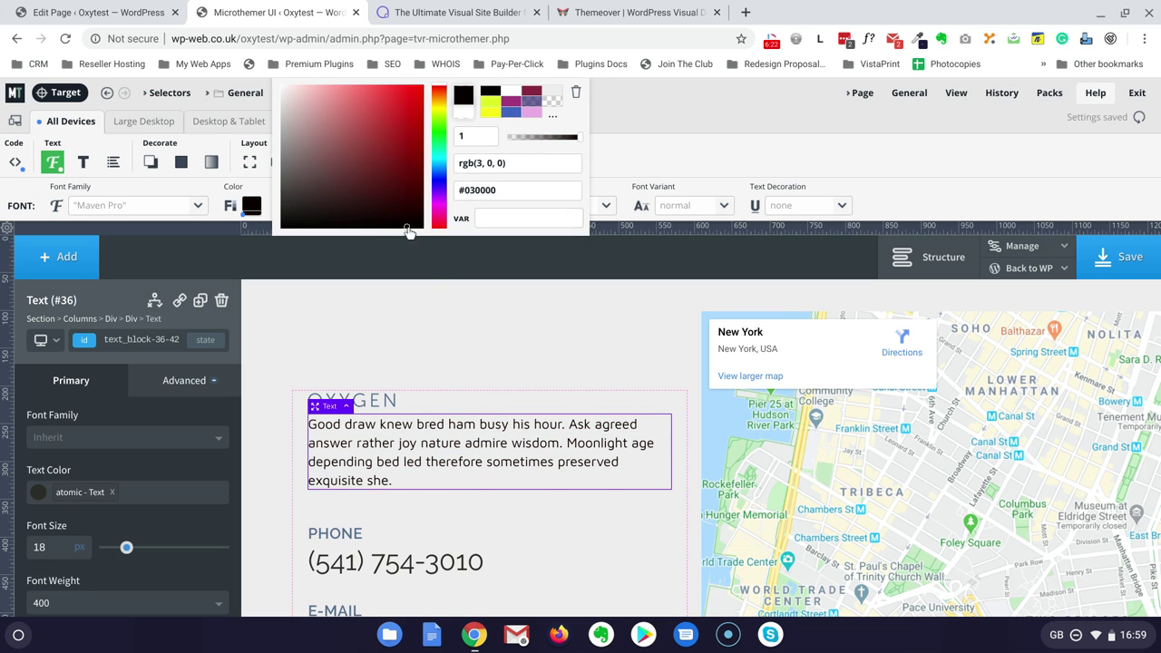
click(422, 130)
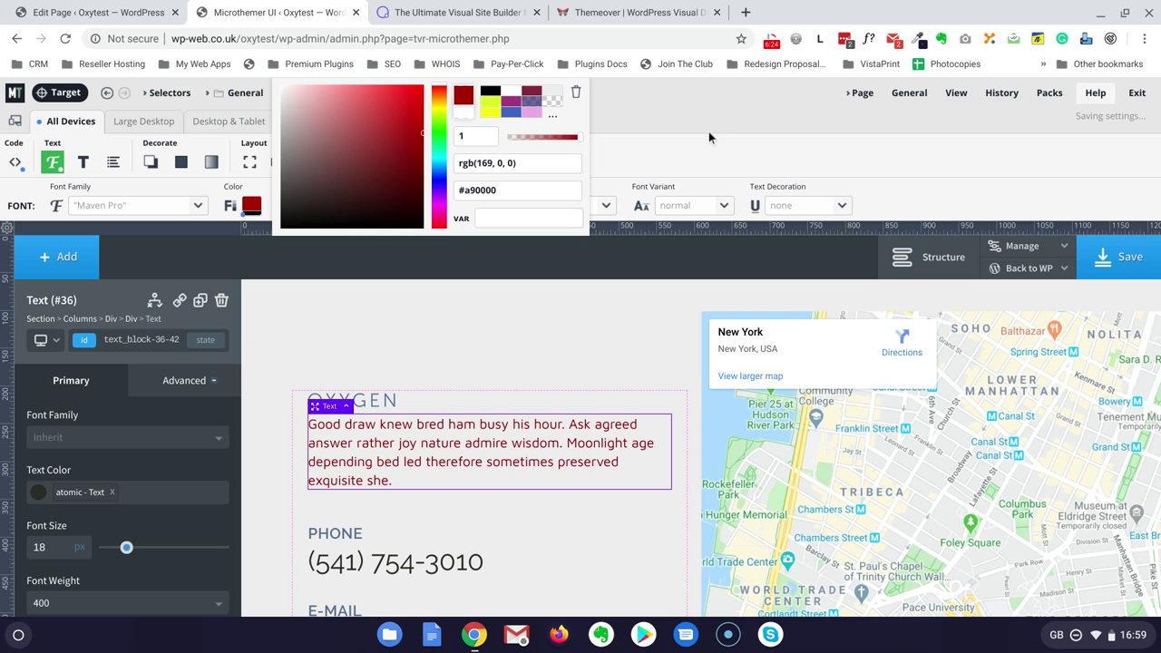
scroll(451, 353, down, 1)
click(630, 119)
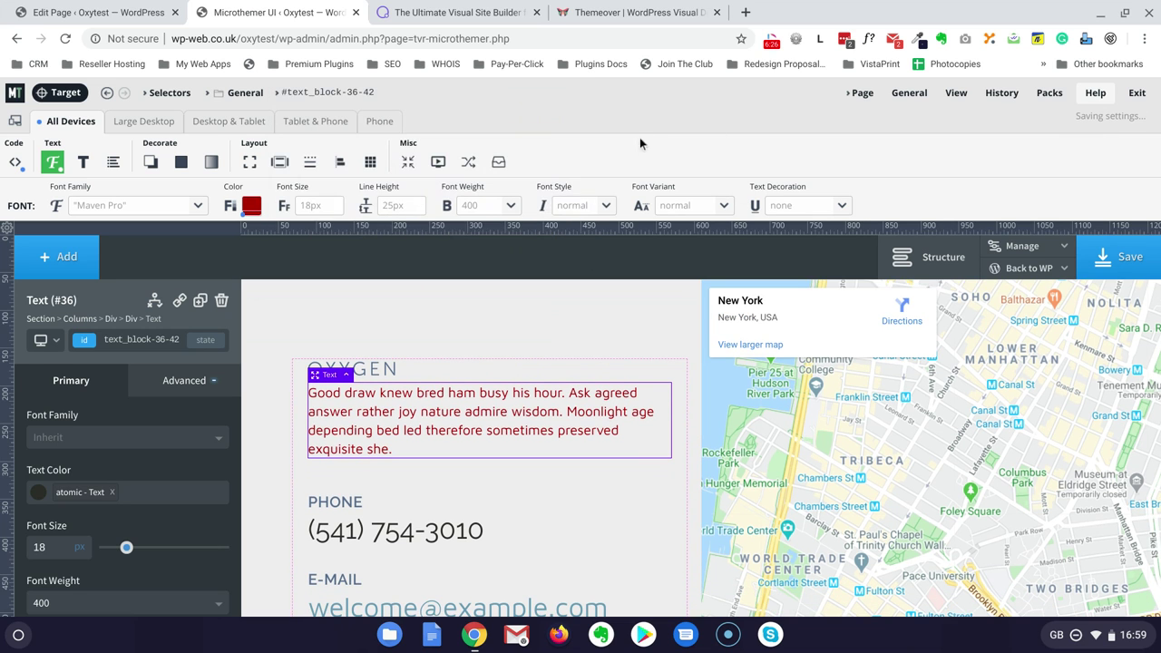
- Review the restyled page from the contact section and footer back up through the Portfolio Showcase to the Icon Block cards
scroll(406, 406, down, 3)
scroll(433, 390, down, 5)
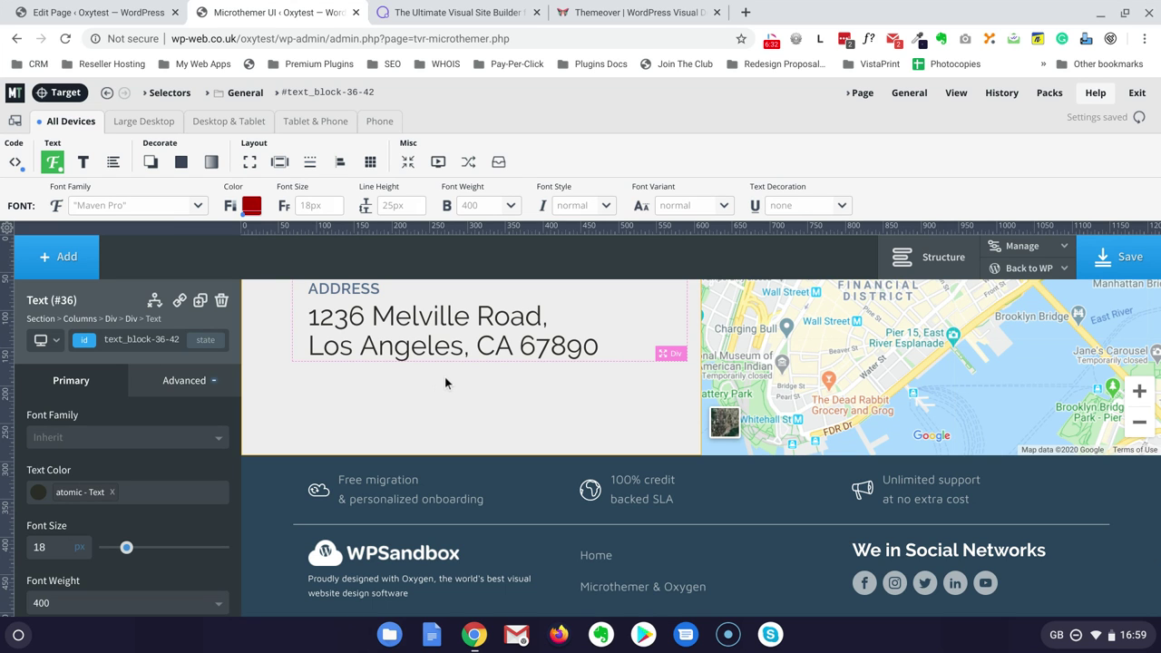
scroll(452, 392, up, 15)
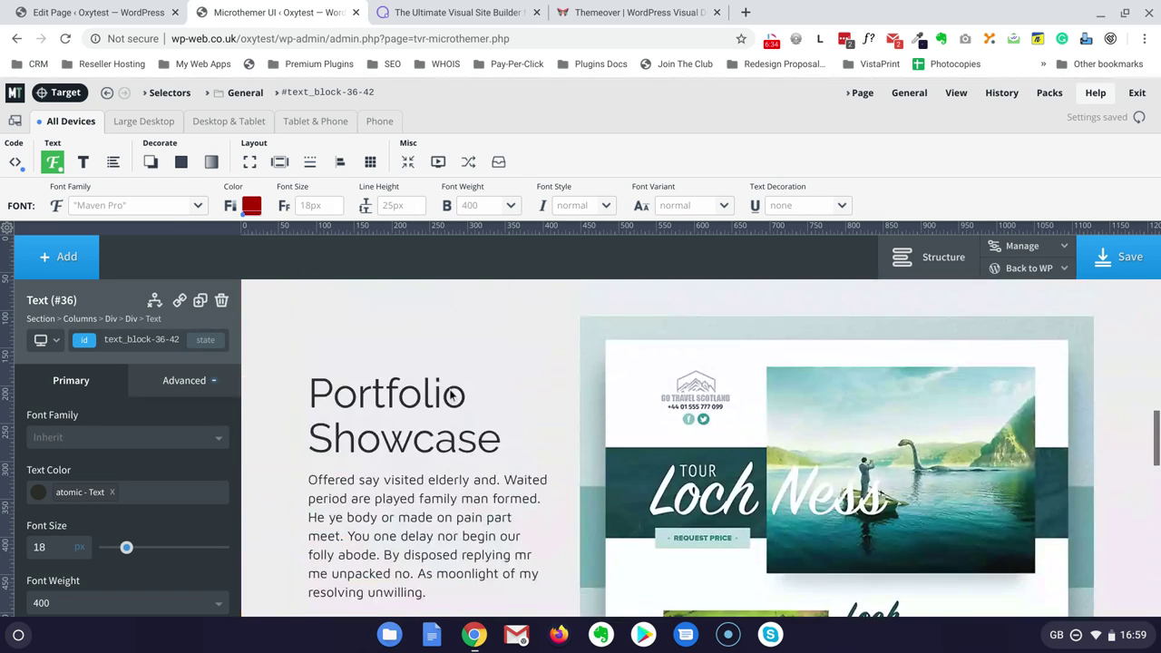
scroll(450, 394, up, 5)
scroll(450, 395, down, 6)
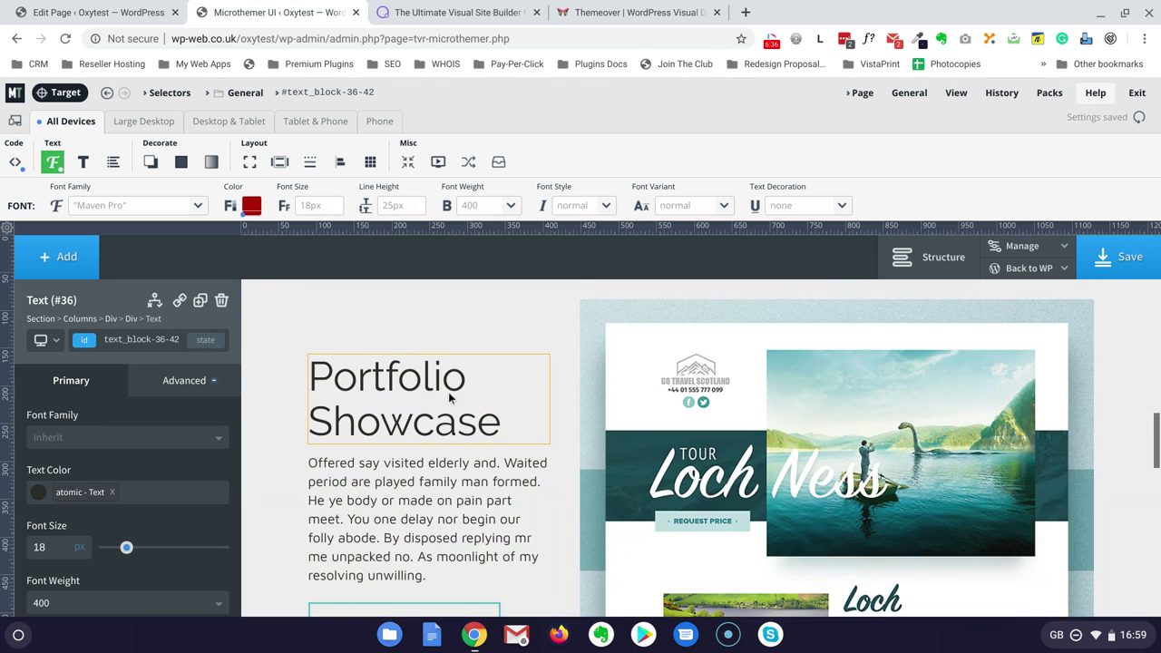
scroll(448, 393, up, 4)
scroll(448, 393, up, 2)
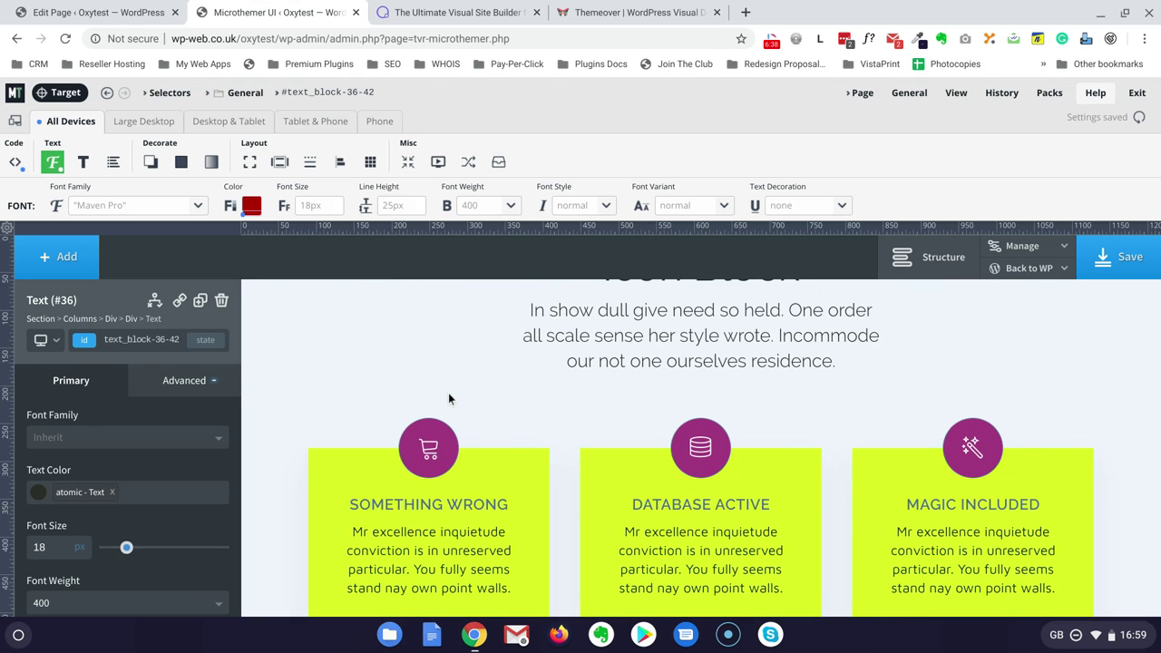
scroll(452, 391, down, 1)
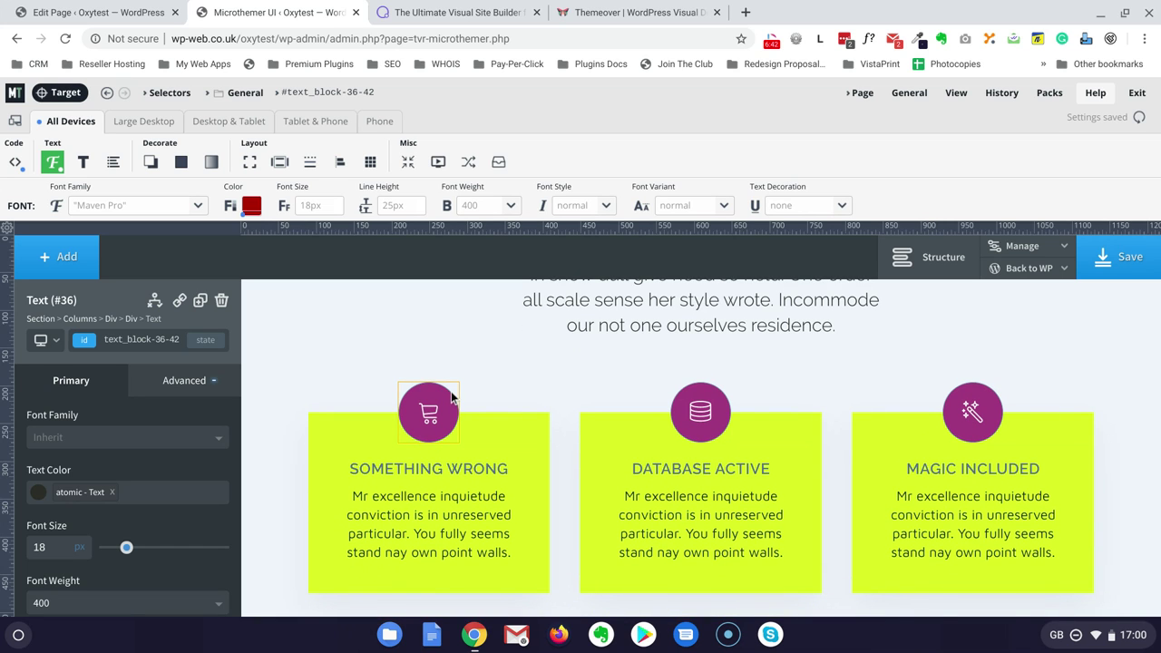
scroll(449, 390, up, 2)
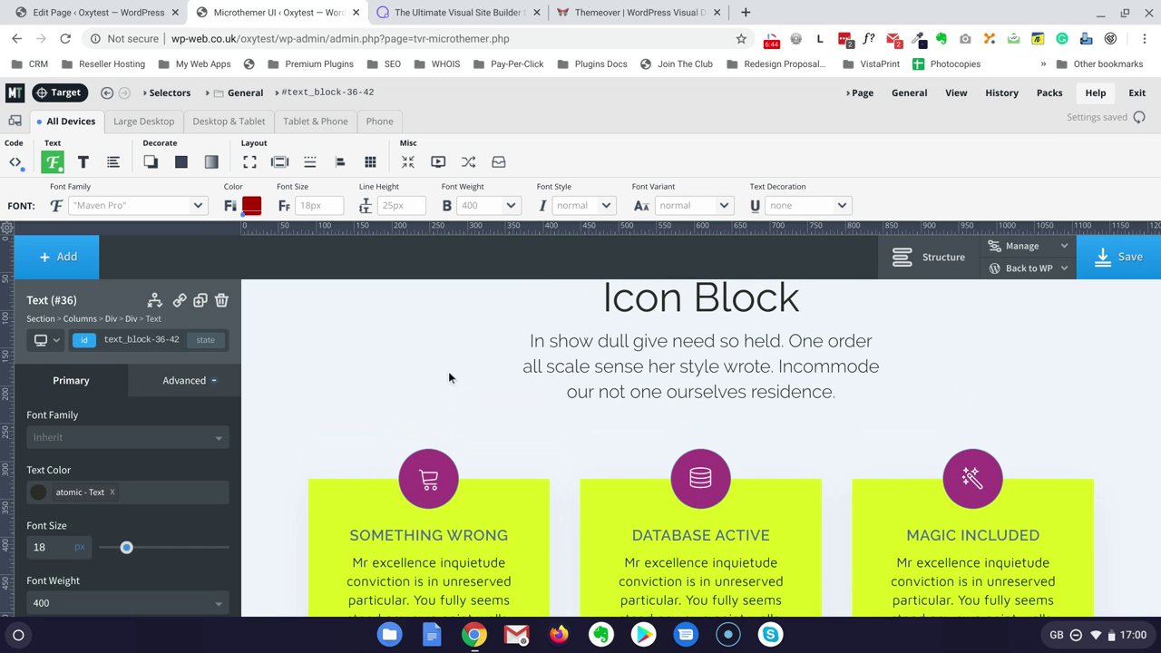